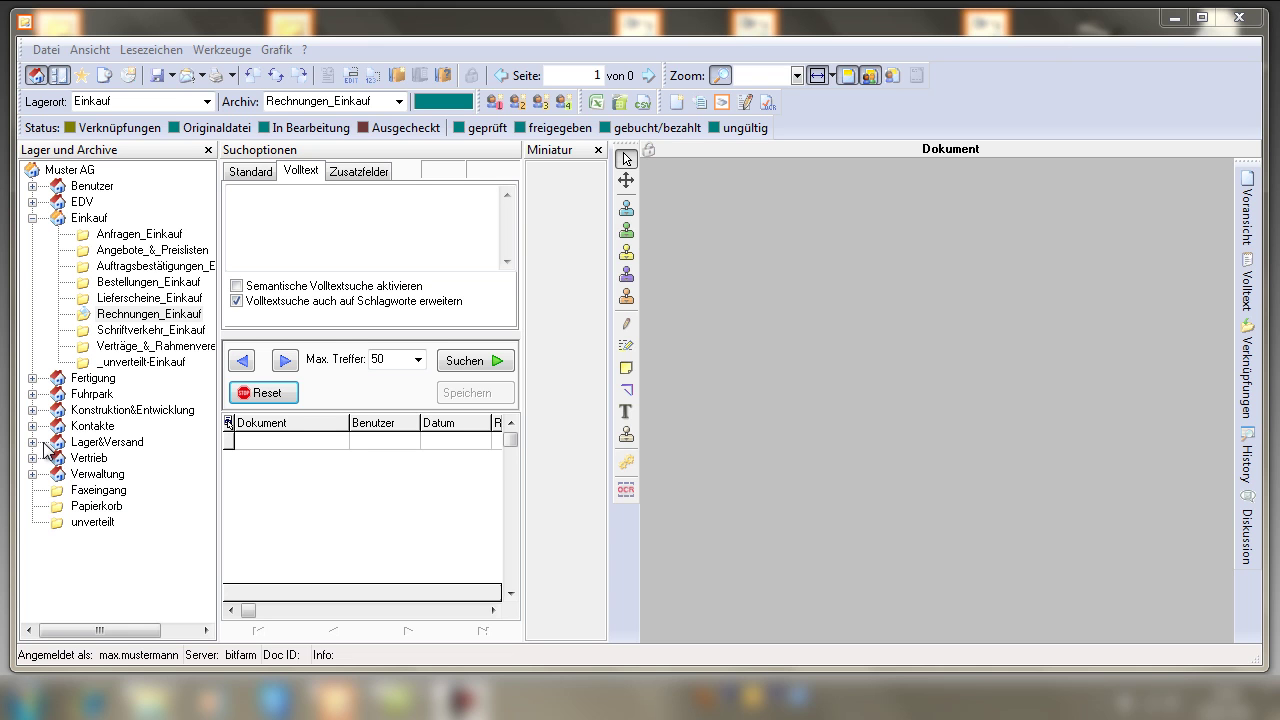
Step: Reset the search options and run an unfiltered search of the Rechnungen_Einkauf archive with at most 50 hits
click(238, 392)
click(343, 250)
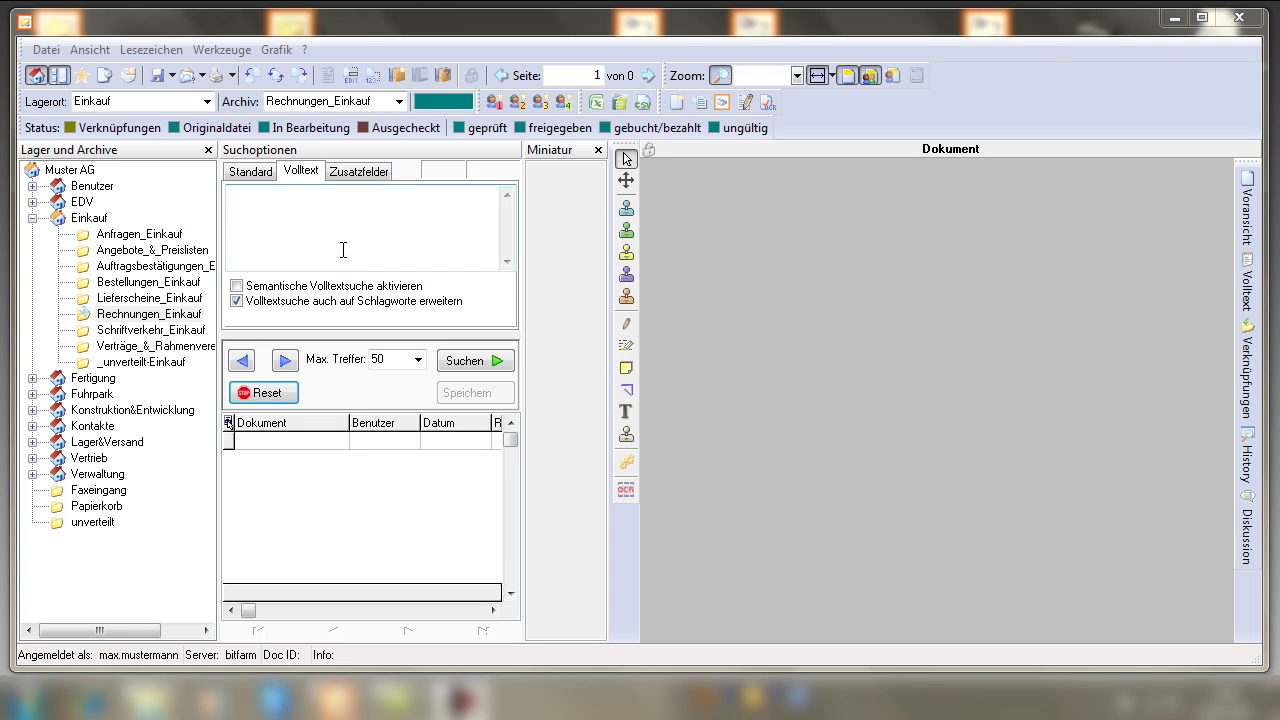
click(255, 174)
click(300, 173)
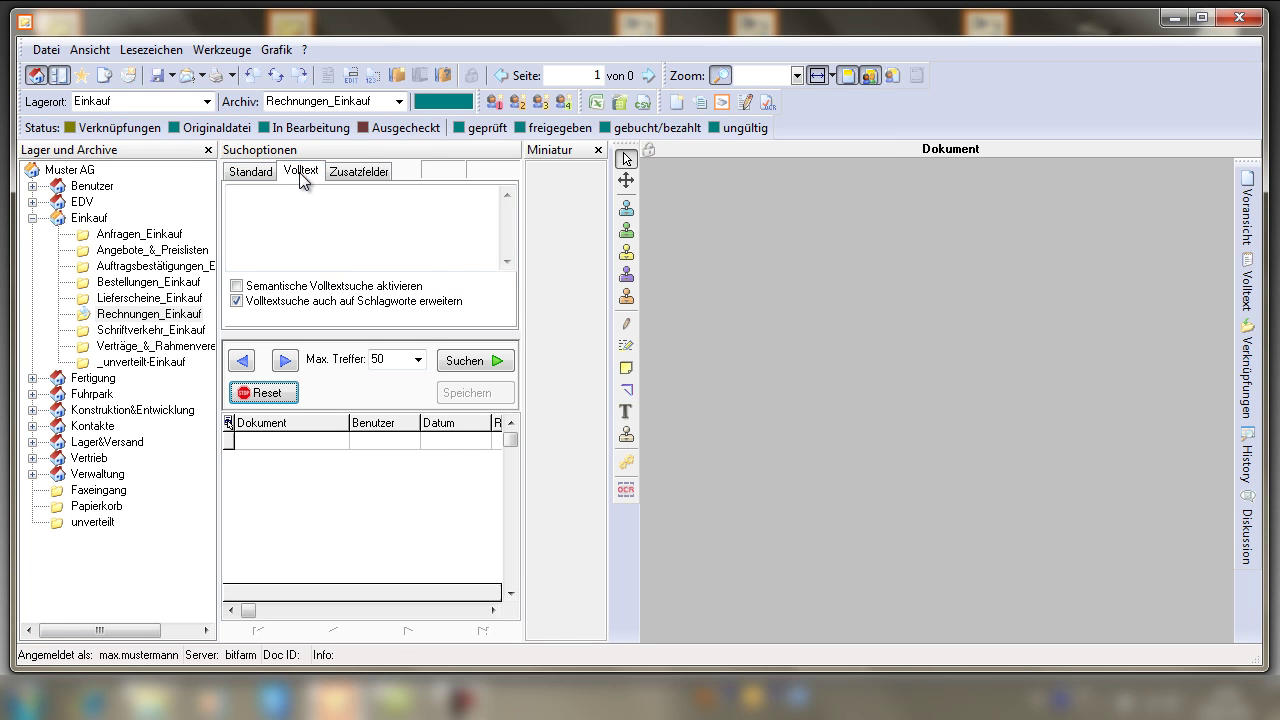
click(347, 174)
click(318, 172)
click(478, 362)
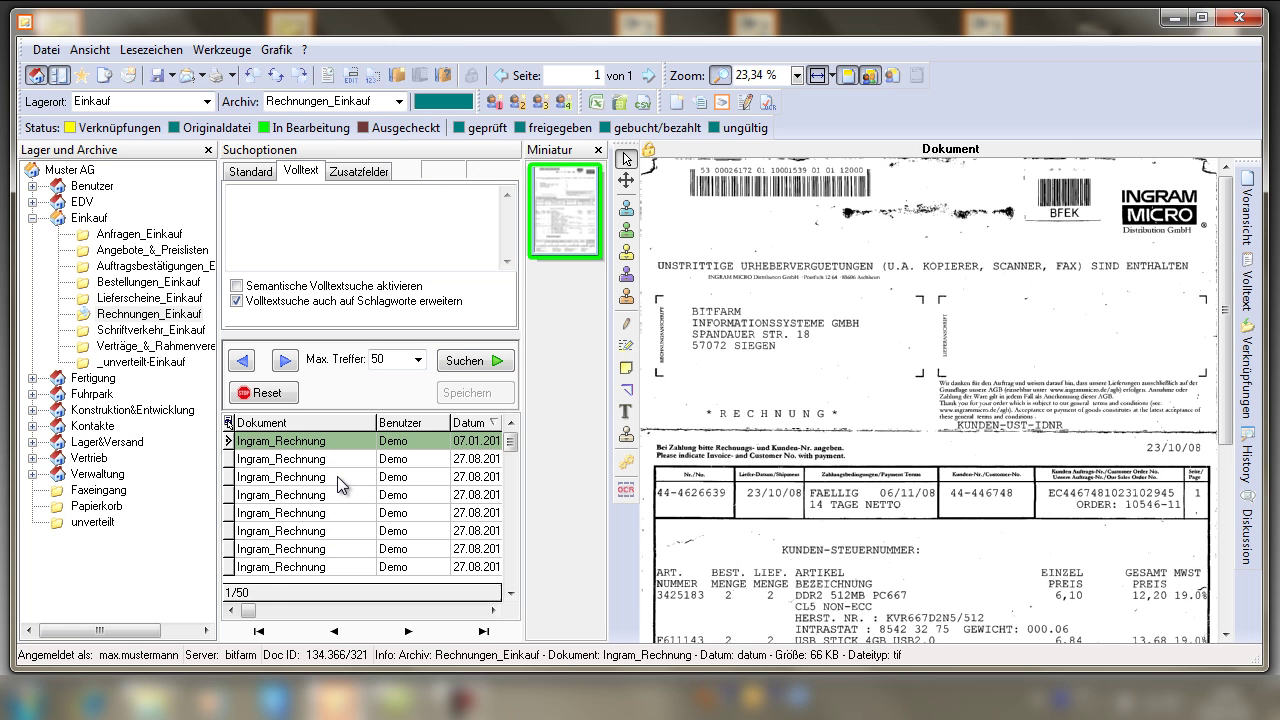
Step: Display the third Ingram_Rechnung in the search results and examine its item lines up close
click(337, 476)
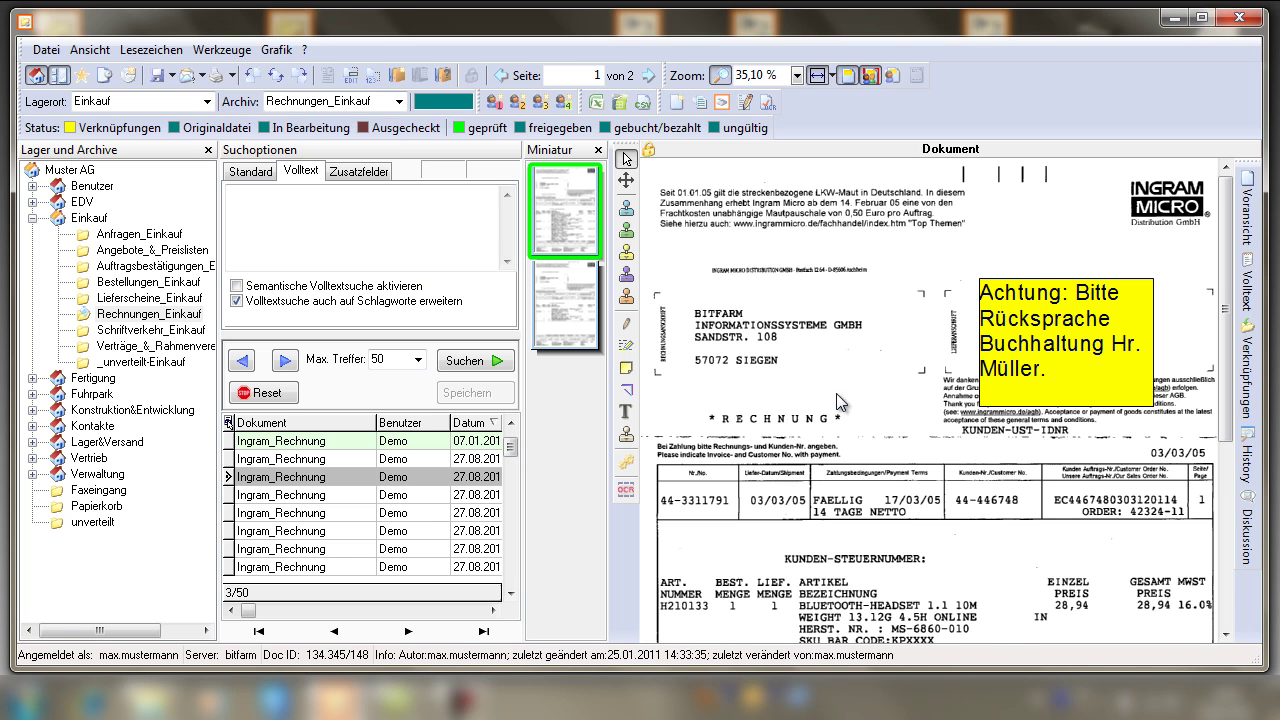
scroll(838, 430, down, 3)
scroll(823, 292, down, 5)
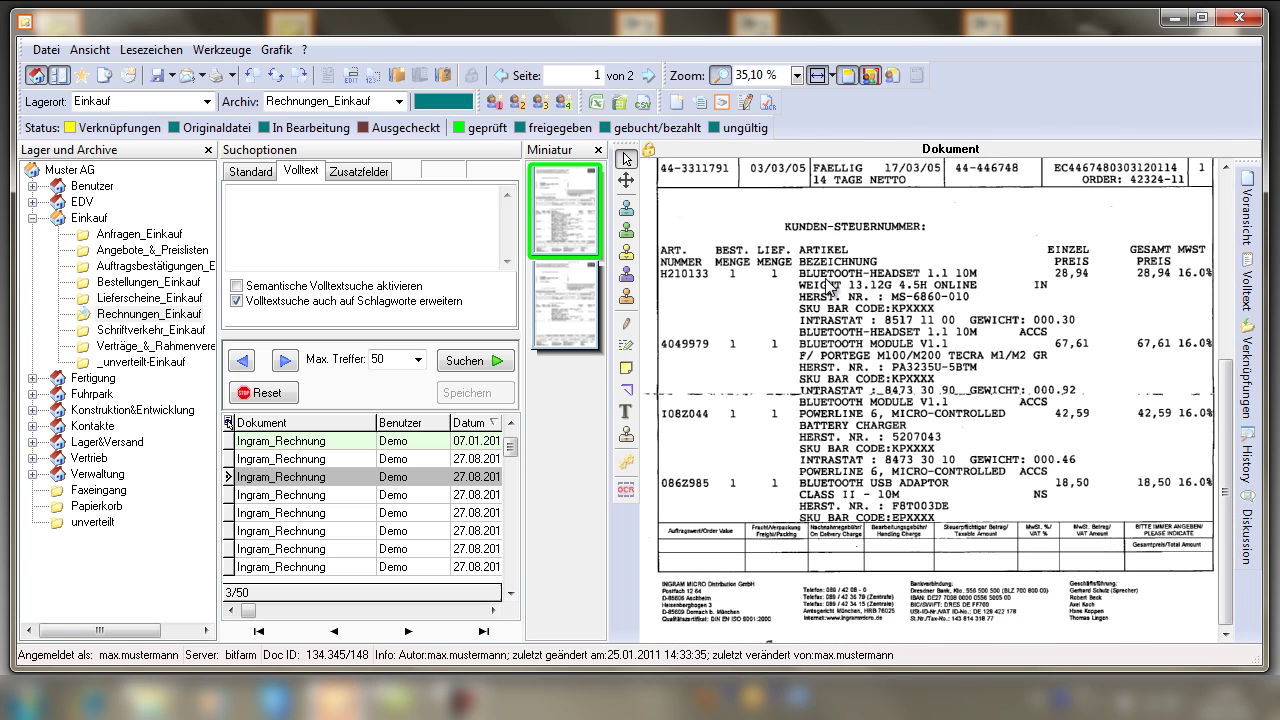
scroll(826, 288, up, 1)
scroll(828, 290, up, 5)
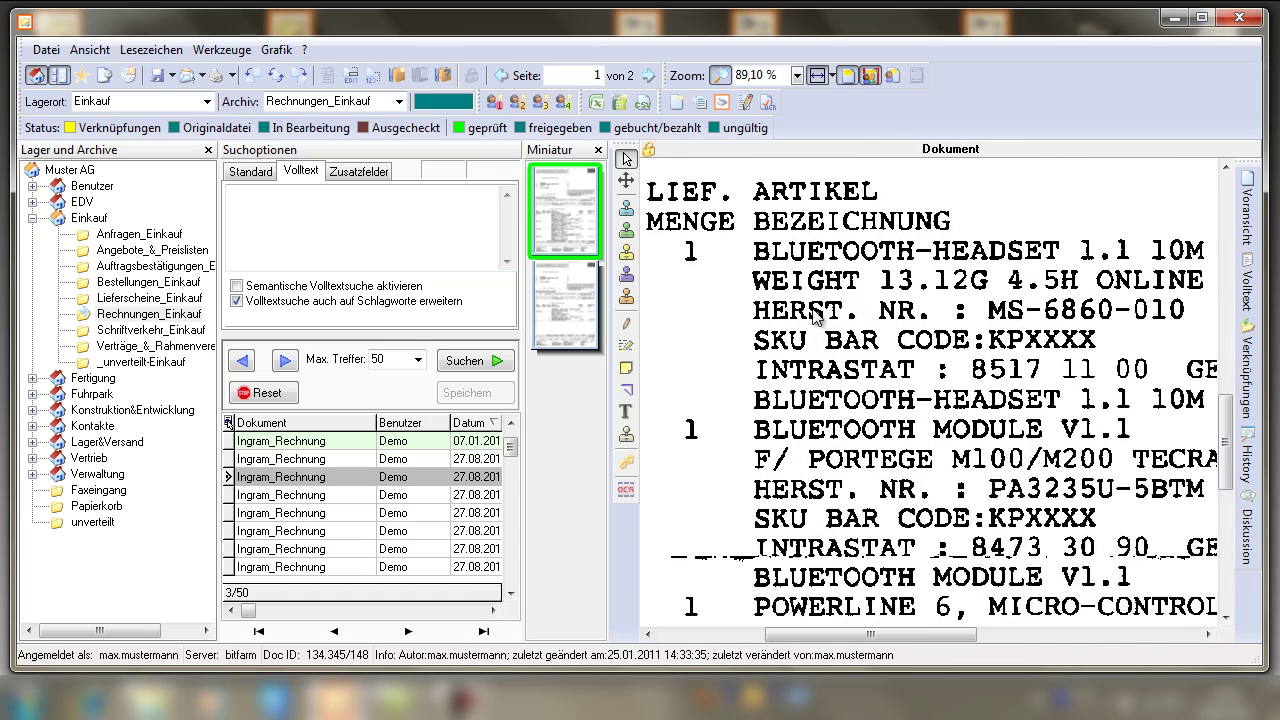
scroll(768, 455, down, 5)
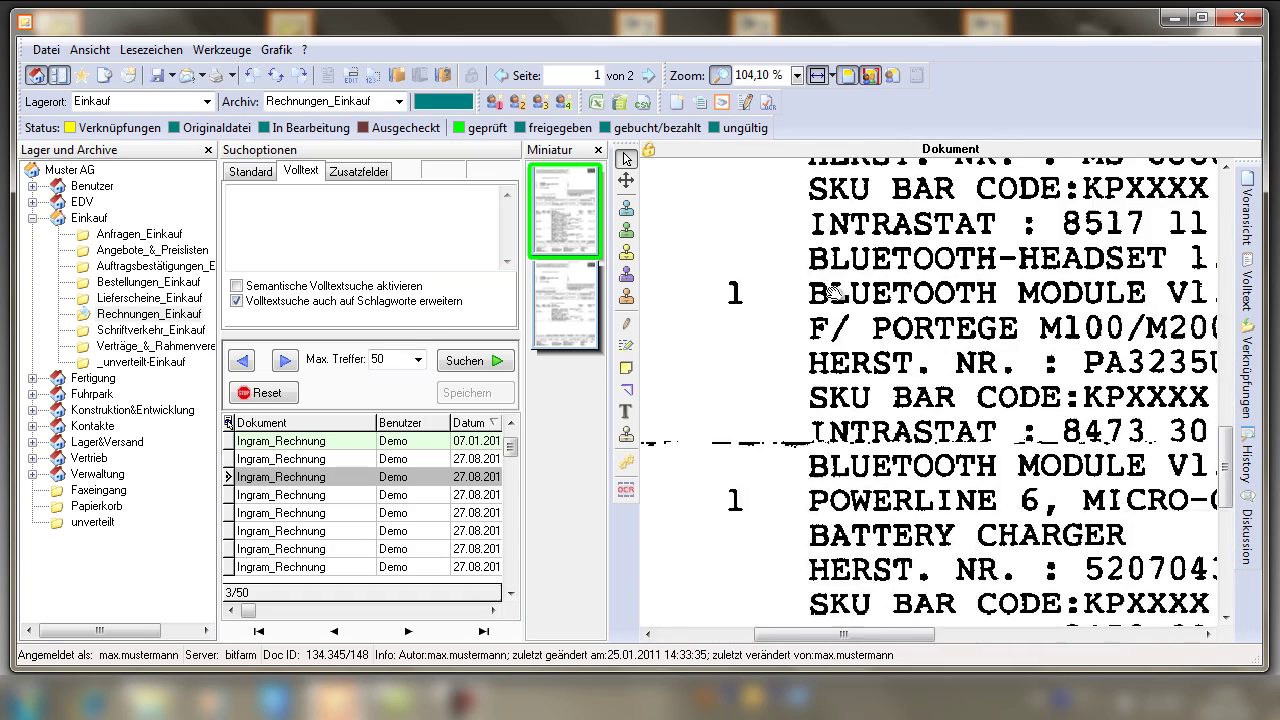
scroll(963, 358, down, 6)
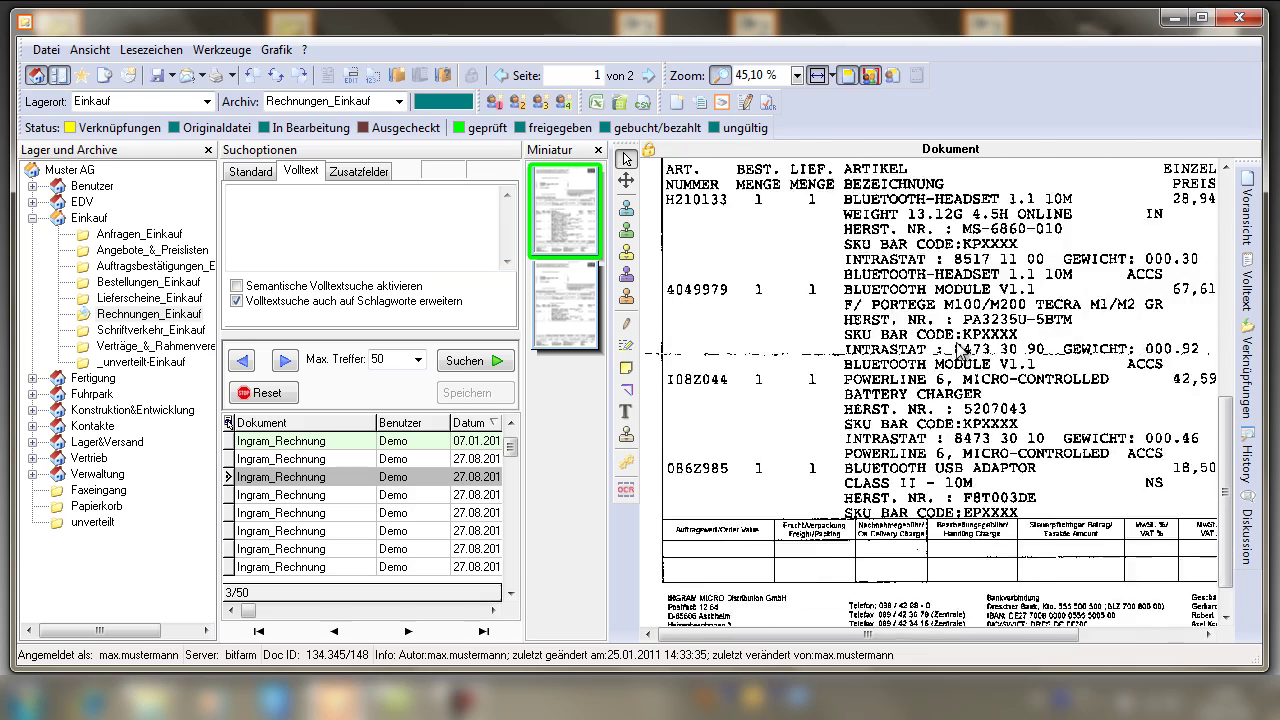
Step: Open the displayed invoice in the document editor, inspect its header area enlarged, and close the editor again
double_click(858, 336)
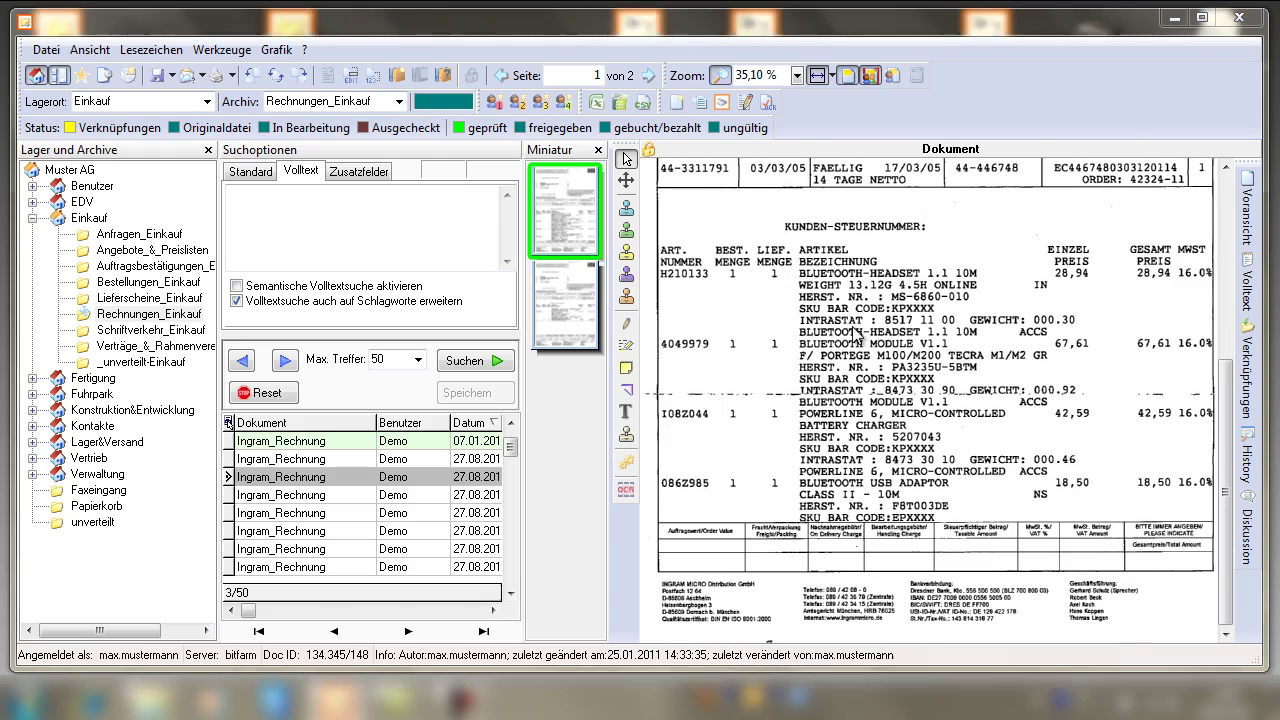
scroll(740, 352, up, 7)
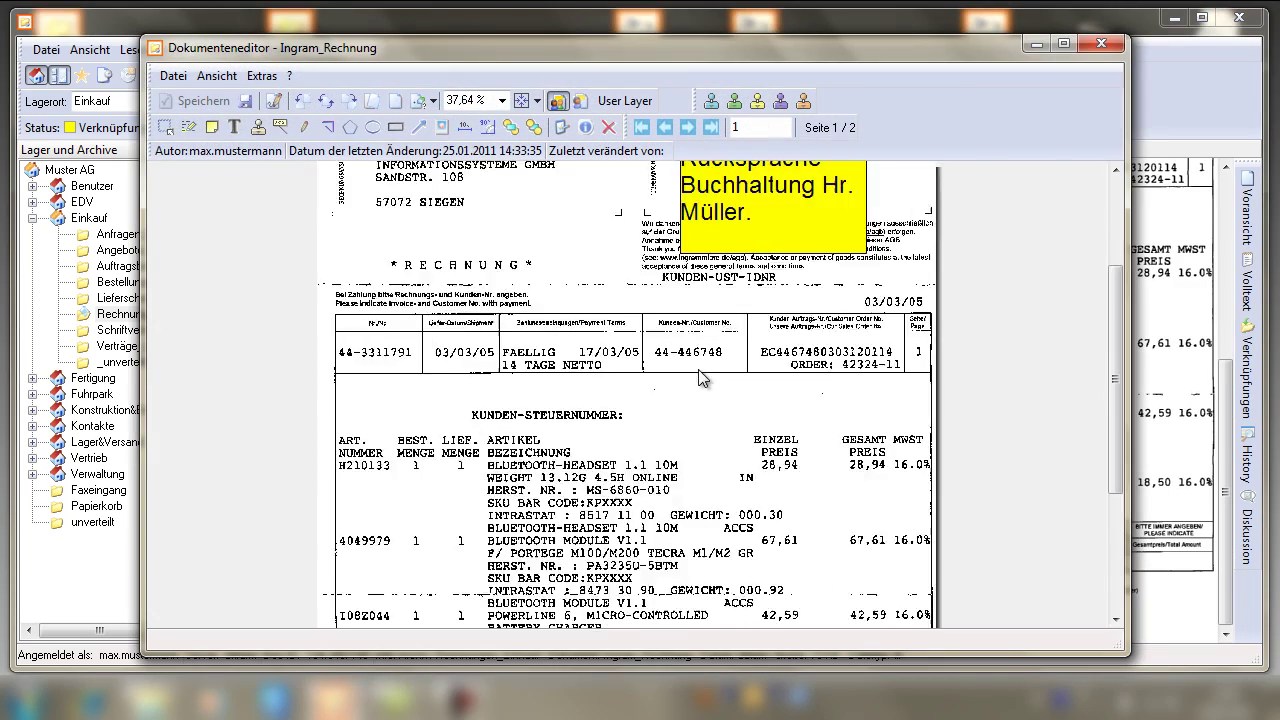
scroll(700, 450, down, 1)
scroll(740, 520, up, 1)
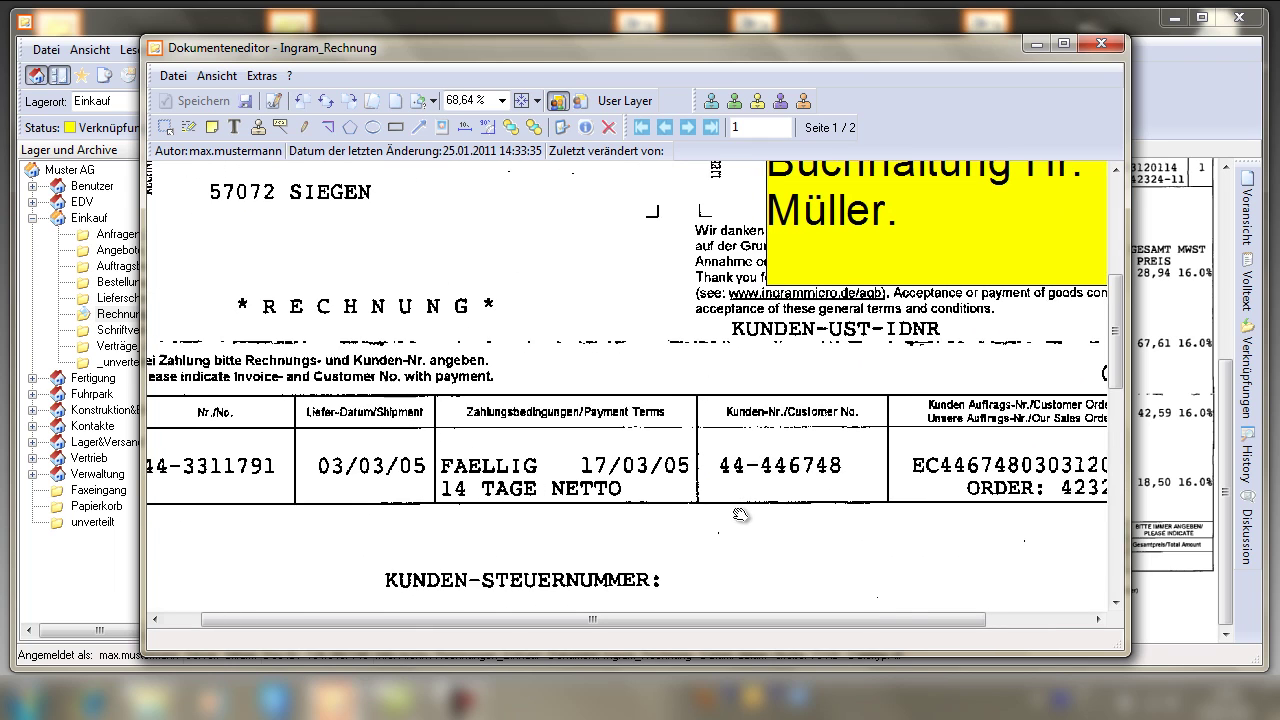
click(1102, 45)
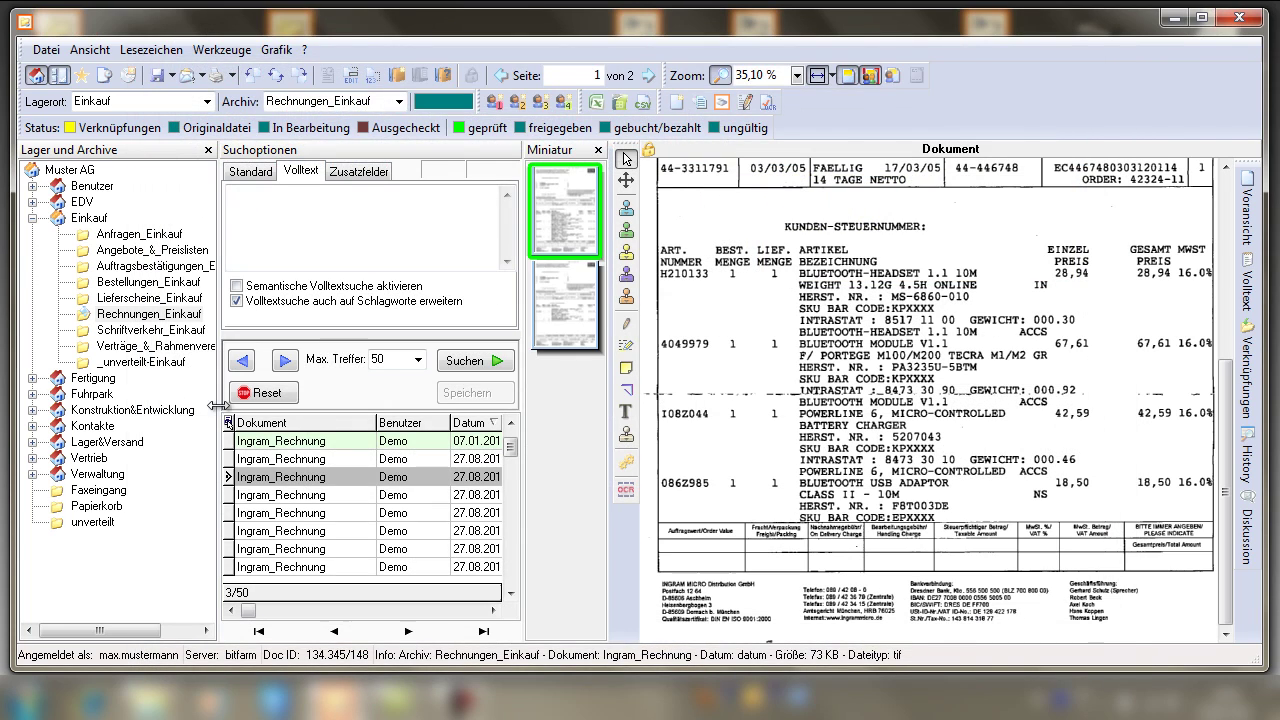
Step: Widen the archive tree pane slightly and adjust the height of the search options area
drag(222, 400, 229, 385)
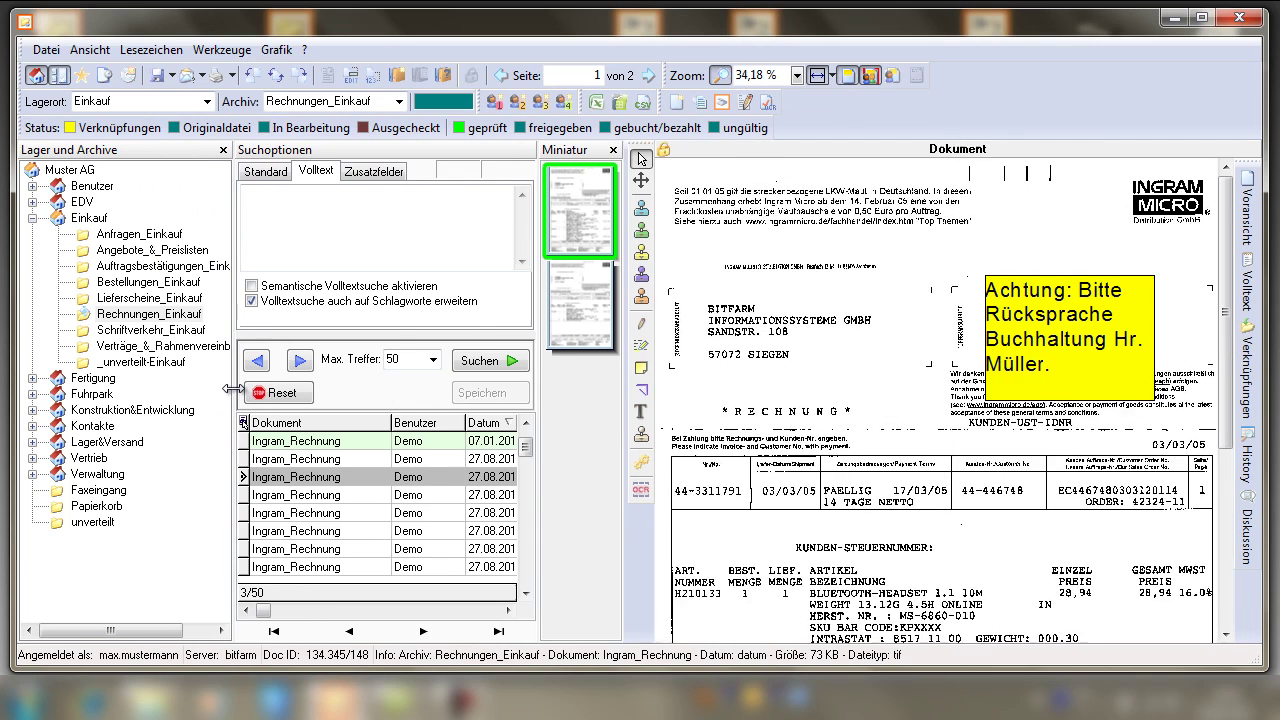
mouse_move(376, 330)
mouse_down()
mouse_move(390, 357)
mouse_move(399, 314)
mouse_move(401, 329)
mouse_up()
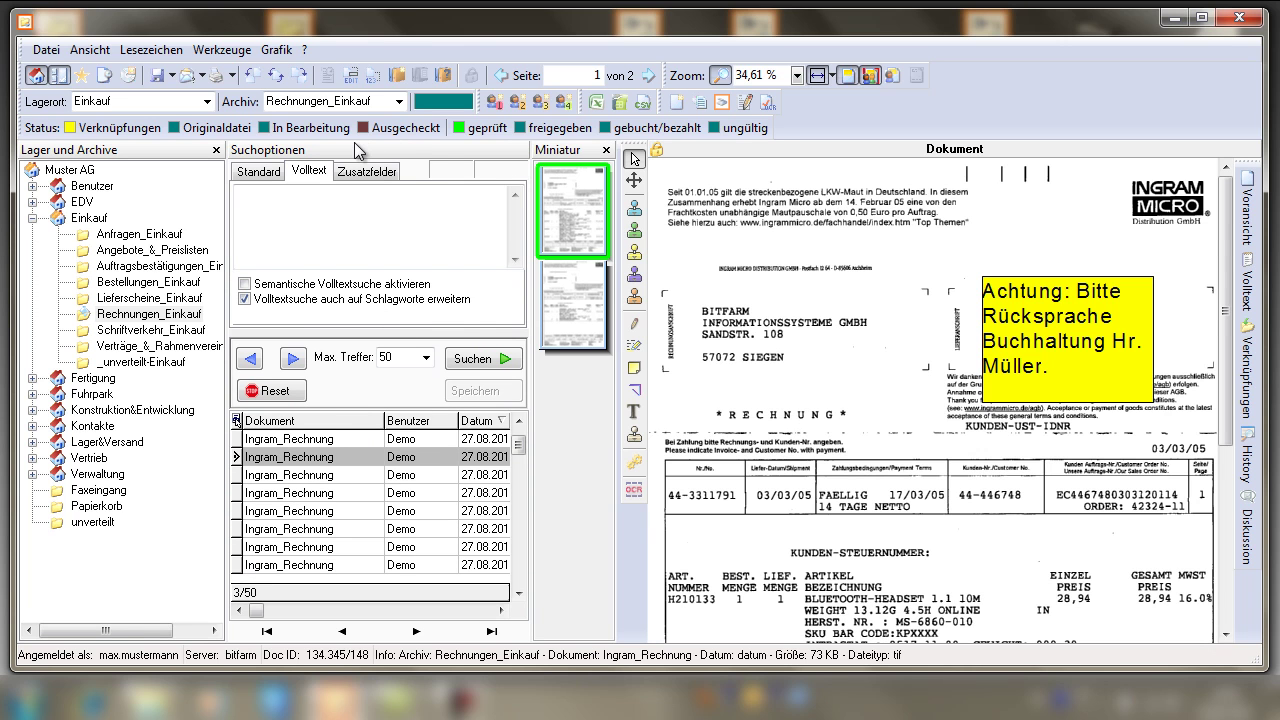
drag(360, 150, 830, 215)
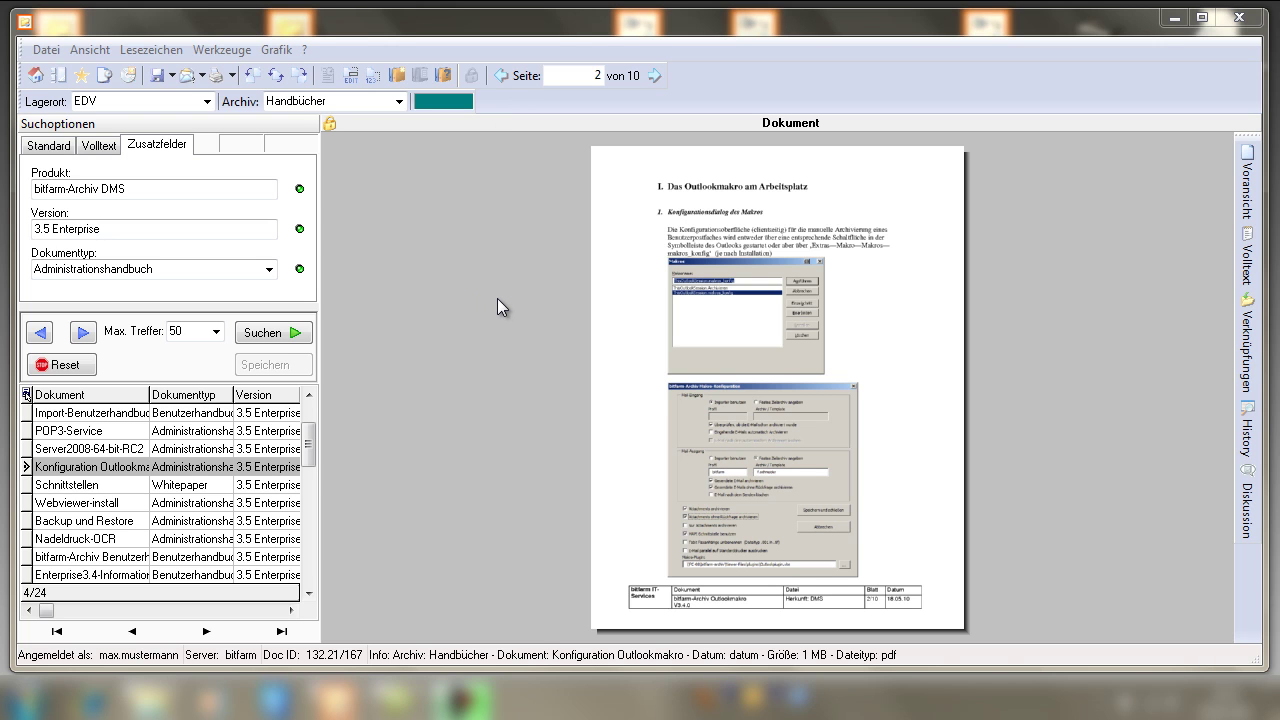
Step: Examine the macro configuration dialog illustrated on page 2 of the Konfiguration Outlookmakro manual at higher magnification
click(690, 368)
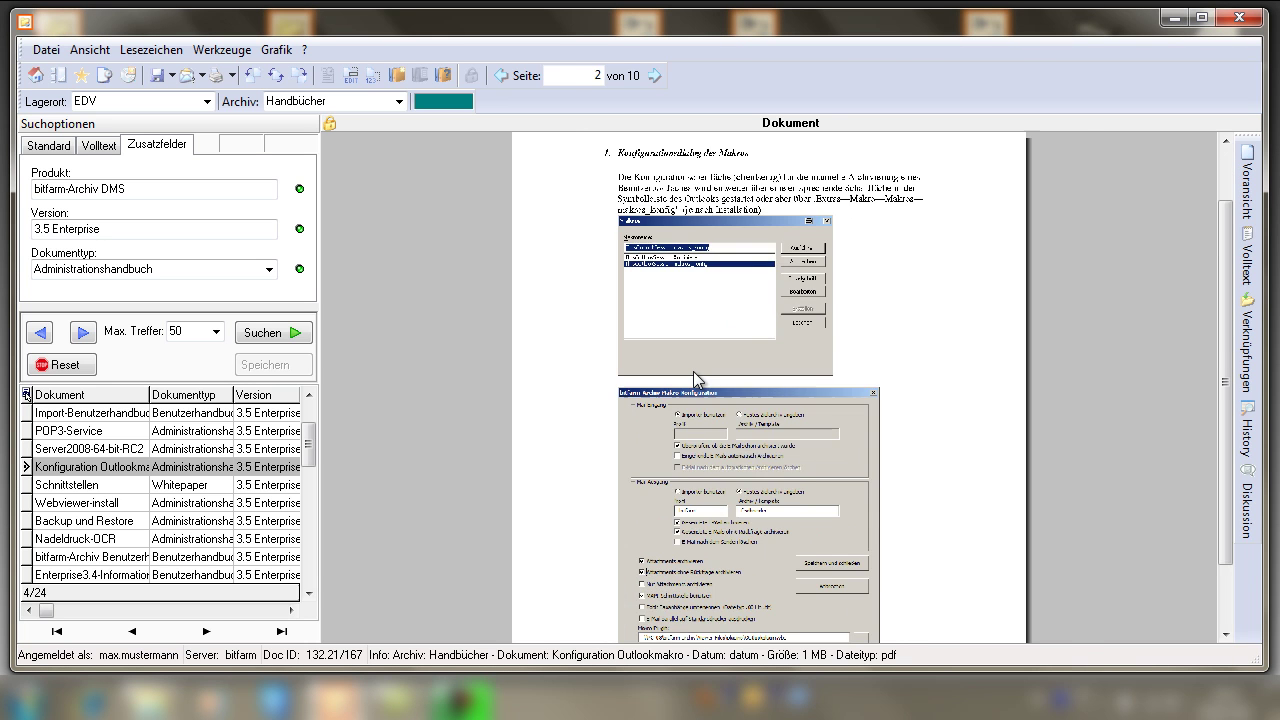
click(693, 371)
click(690, 390)
click(671, 406)
click(655, 301)
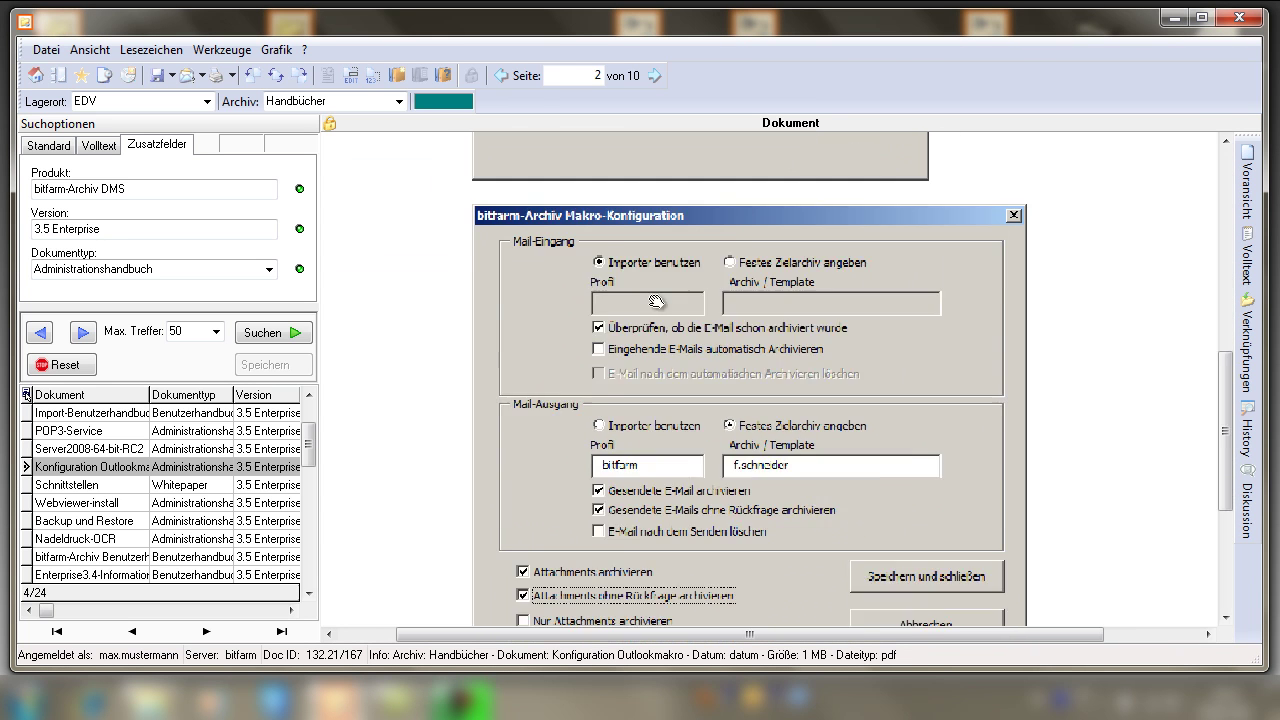
drag(655, 301, 660, 255)
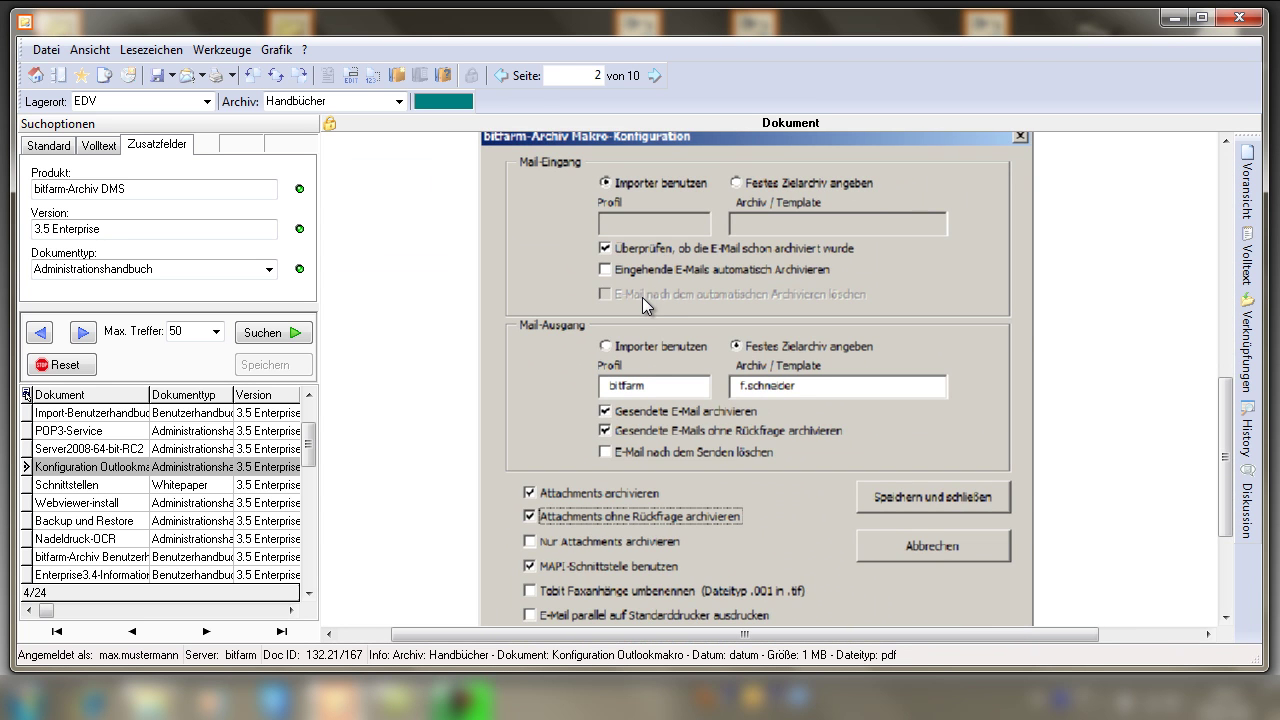
scroll(642, 297, down, 3)
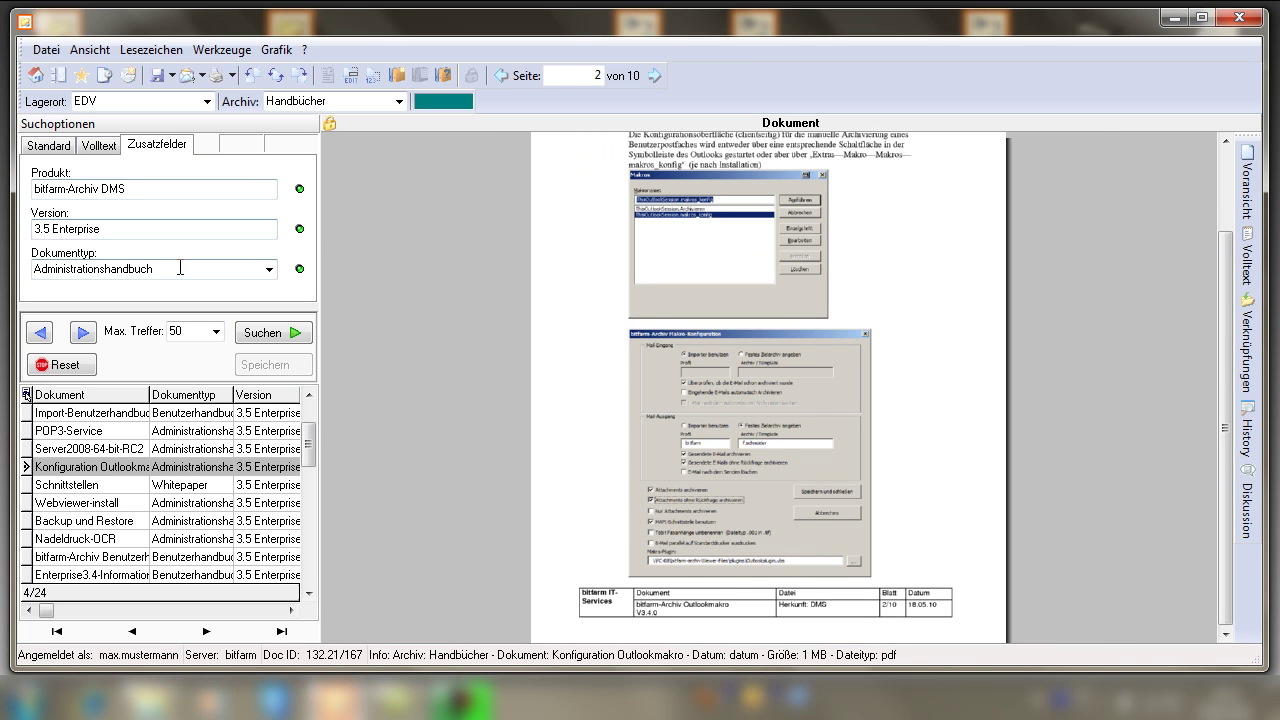
Step: Review the commands available for the displayed manual, including its export formats, Wiedervorlage/Aufgaben and Plugins, without running any
right_click(470, 206)
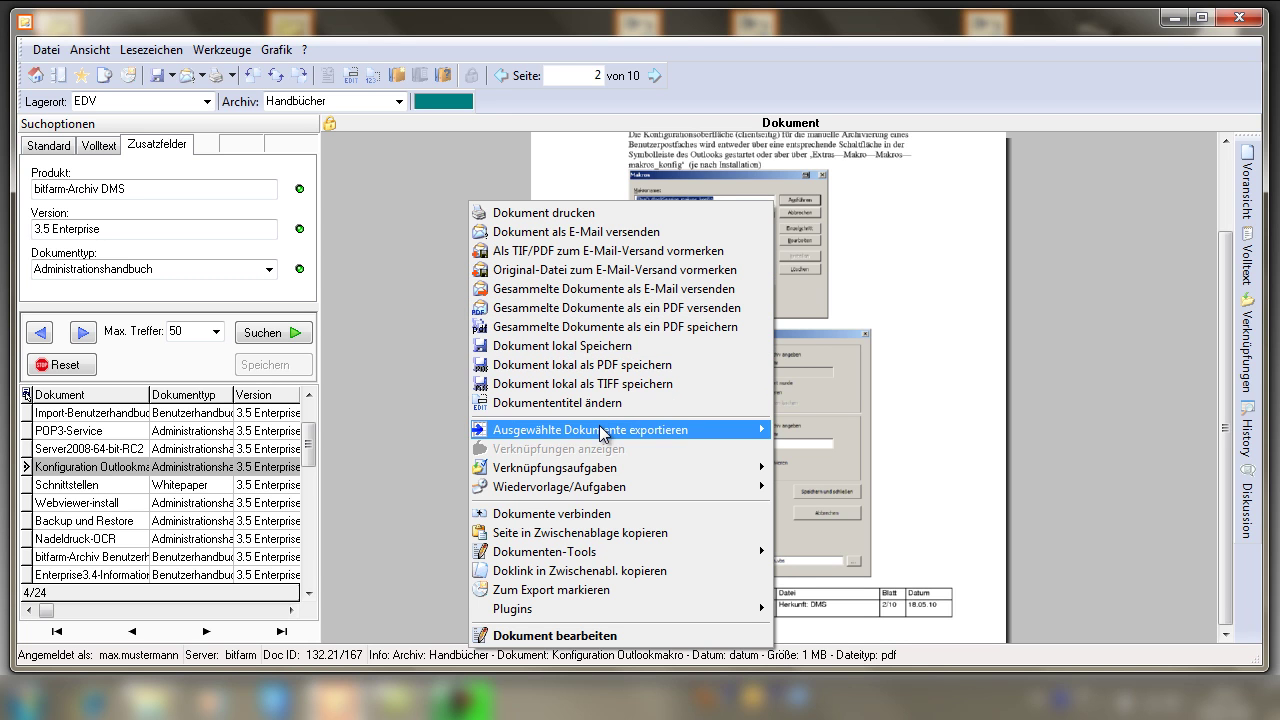
mouse_move(603, 432)
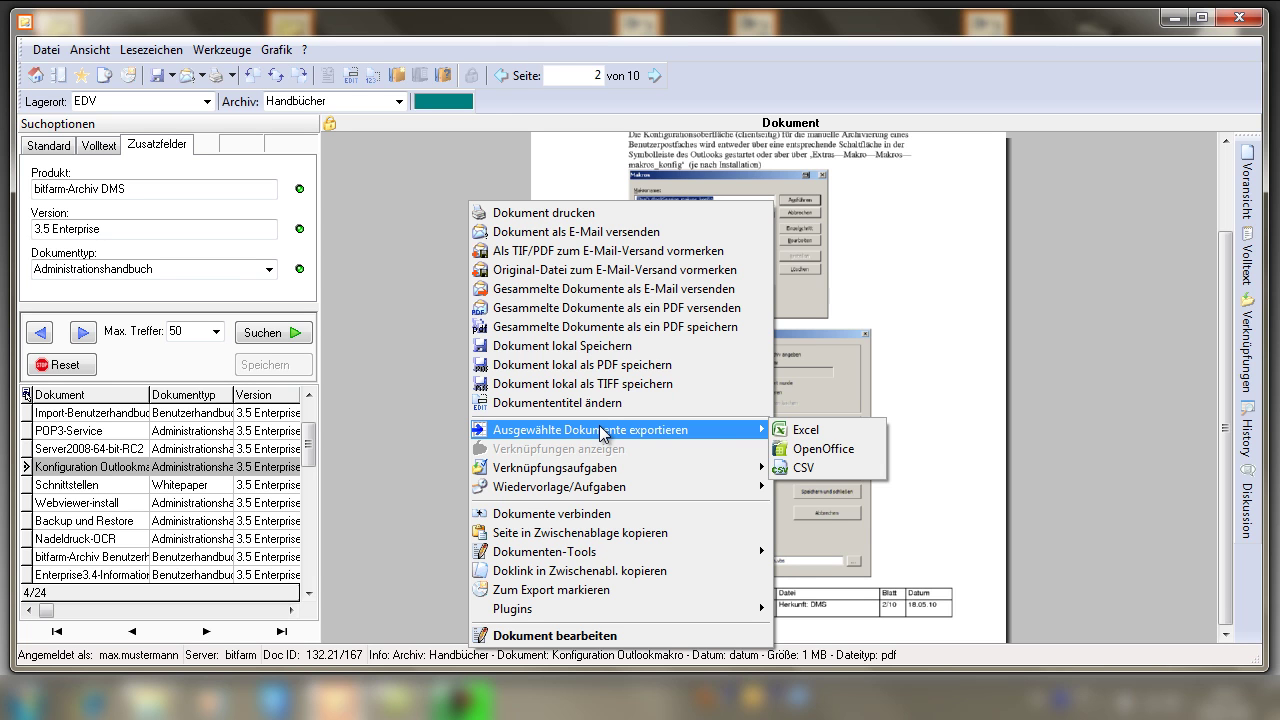
mouse_move(614, 474)
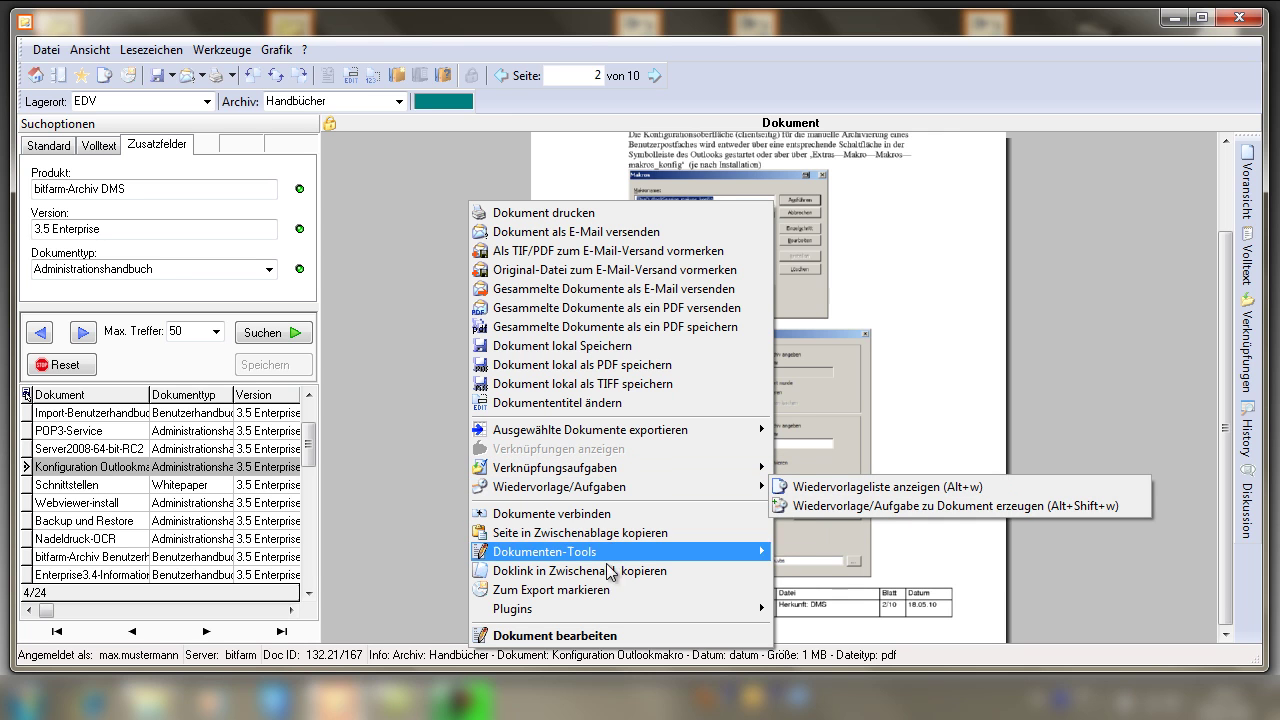
mouse_move(600, 610)
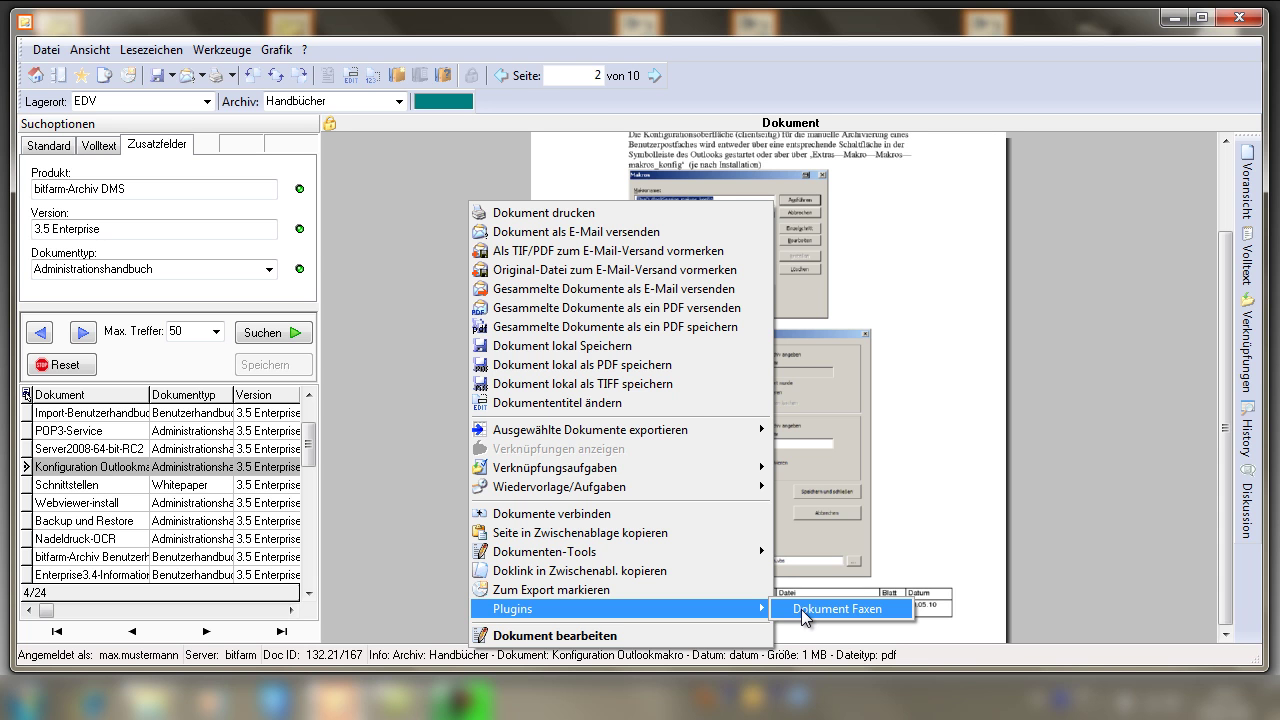
click(393, 171)
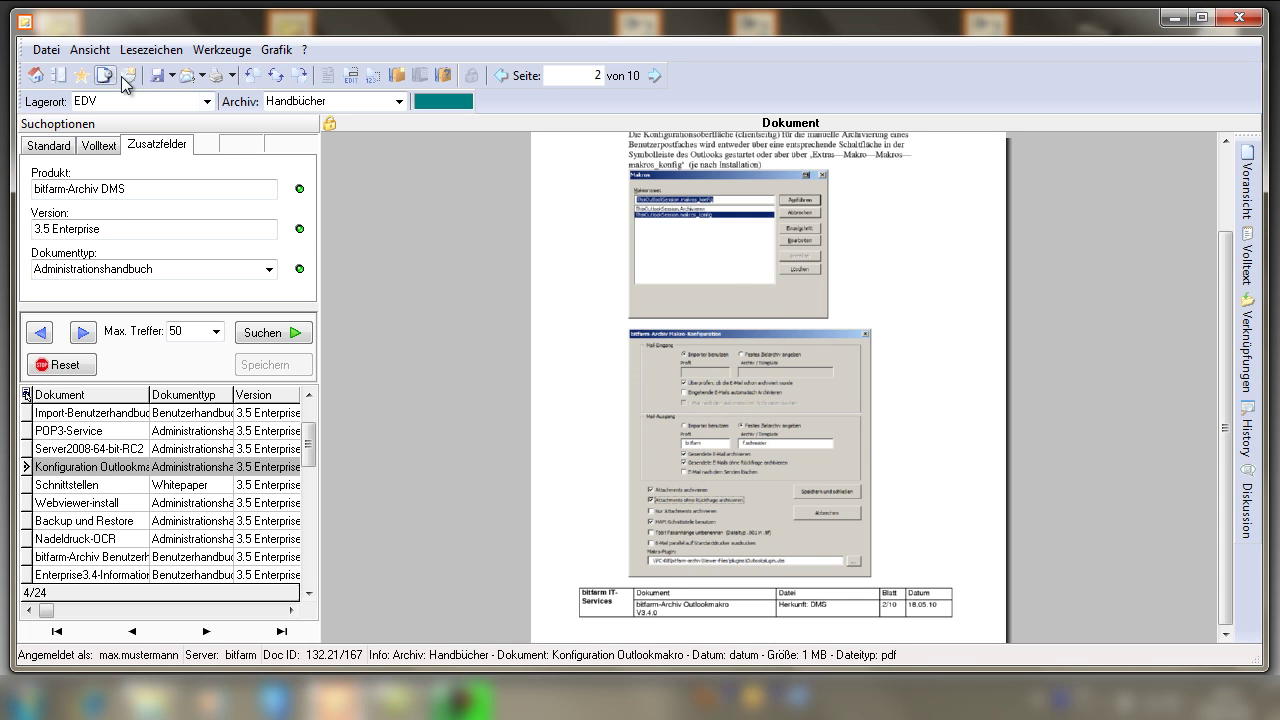
Step: Show the archive tree and page thumbnails again, and display page 3 of the Outlookmakro manual
click(36, 75)
click(59, 75)
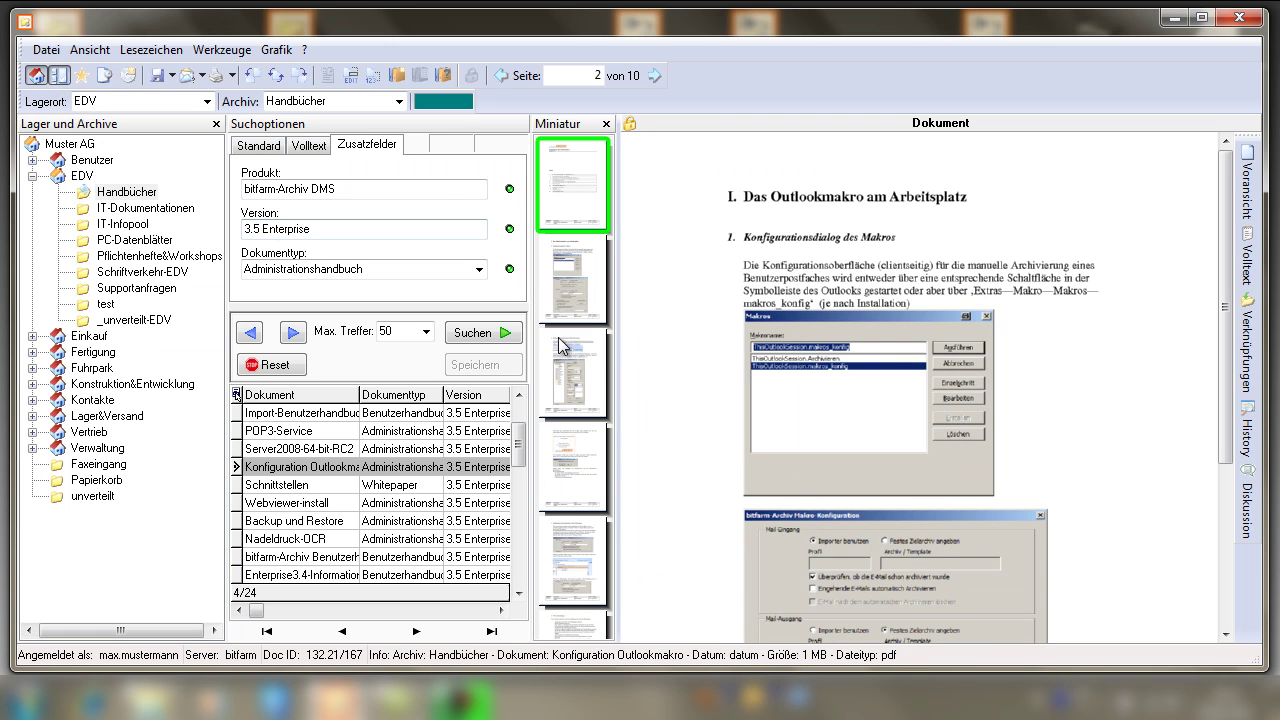
click(570, 368)
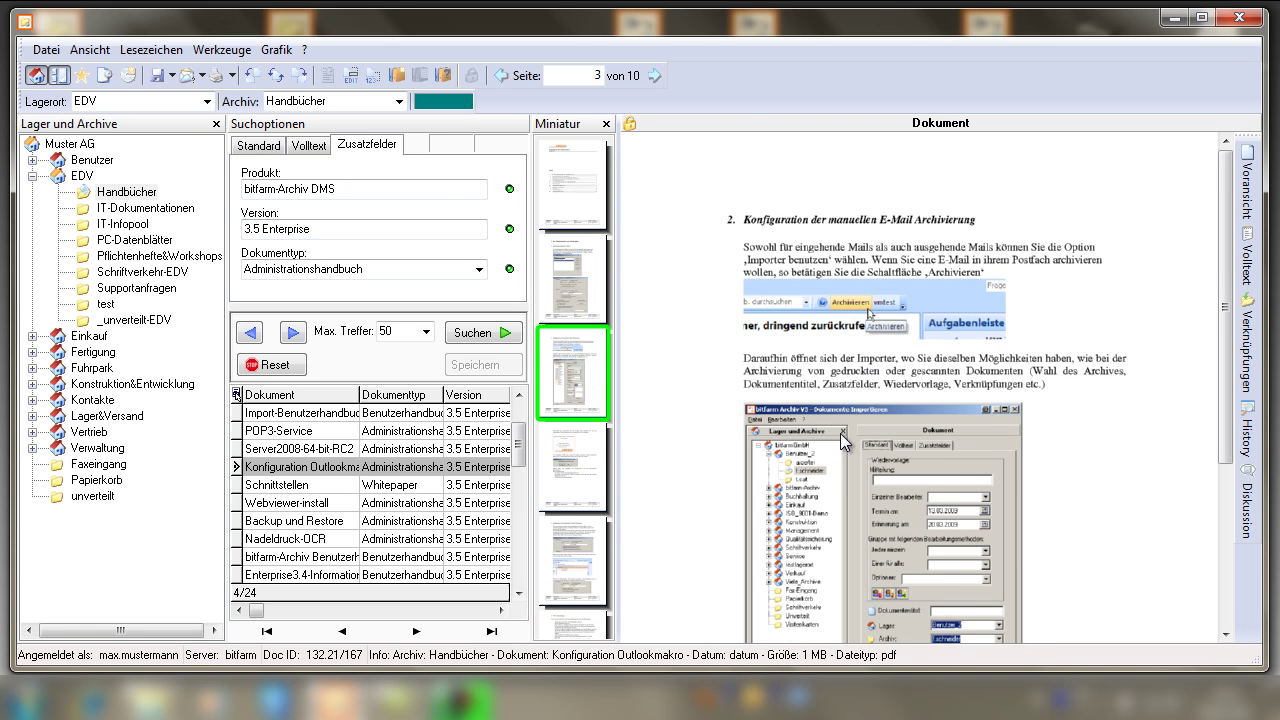
scroll(840, 433, up, 1)
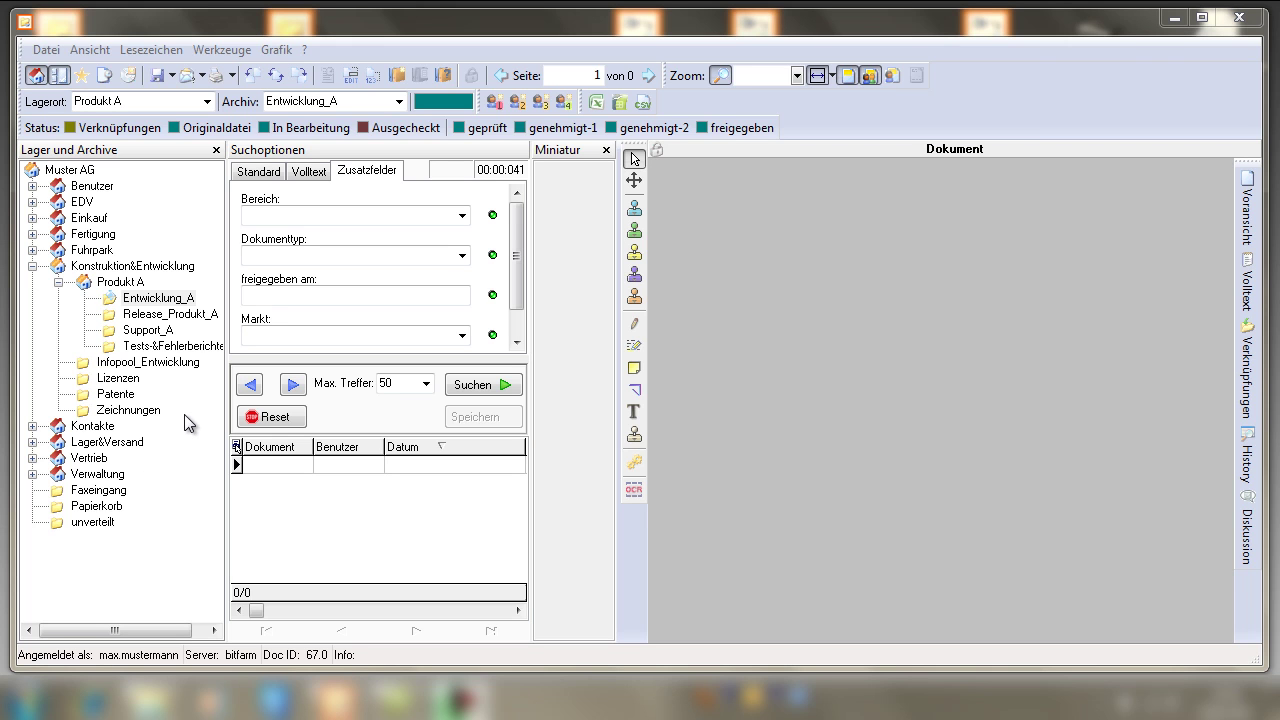
Step: Expand the Verwaltung branch to view its sub-archives, collapsing Personal and finally the whole branch
click(34, 474)
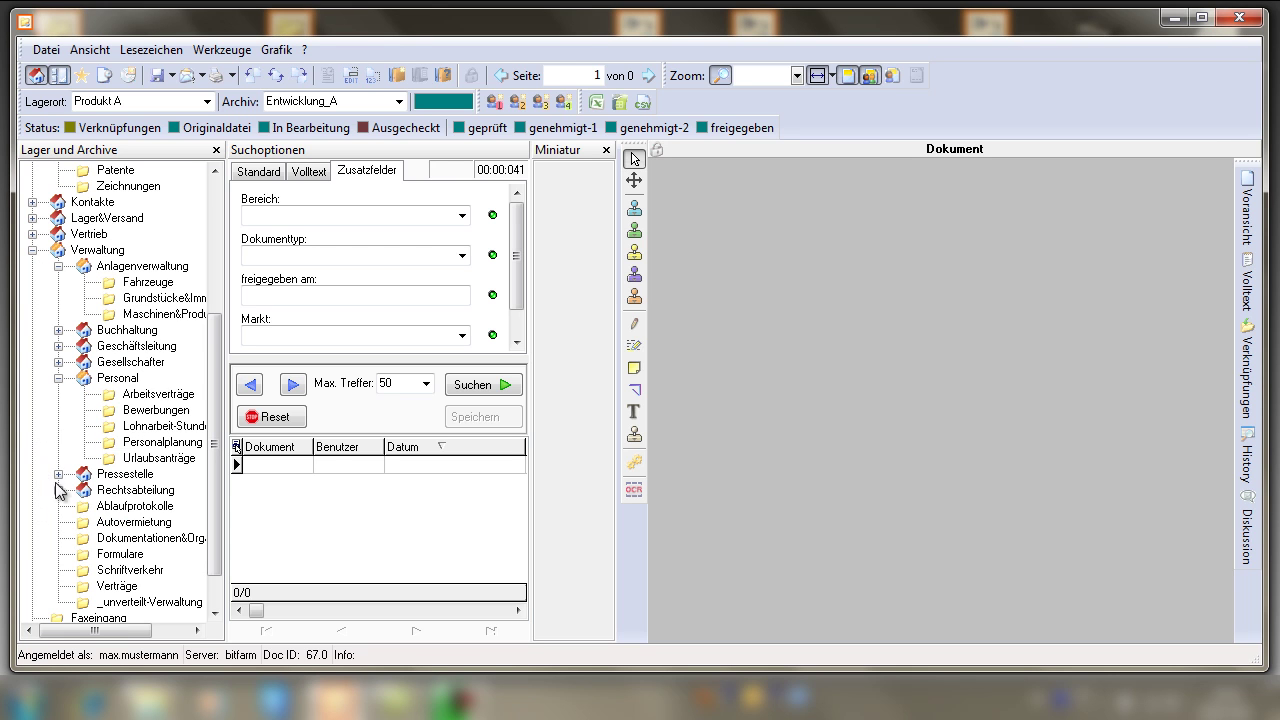
click(64, 379)
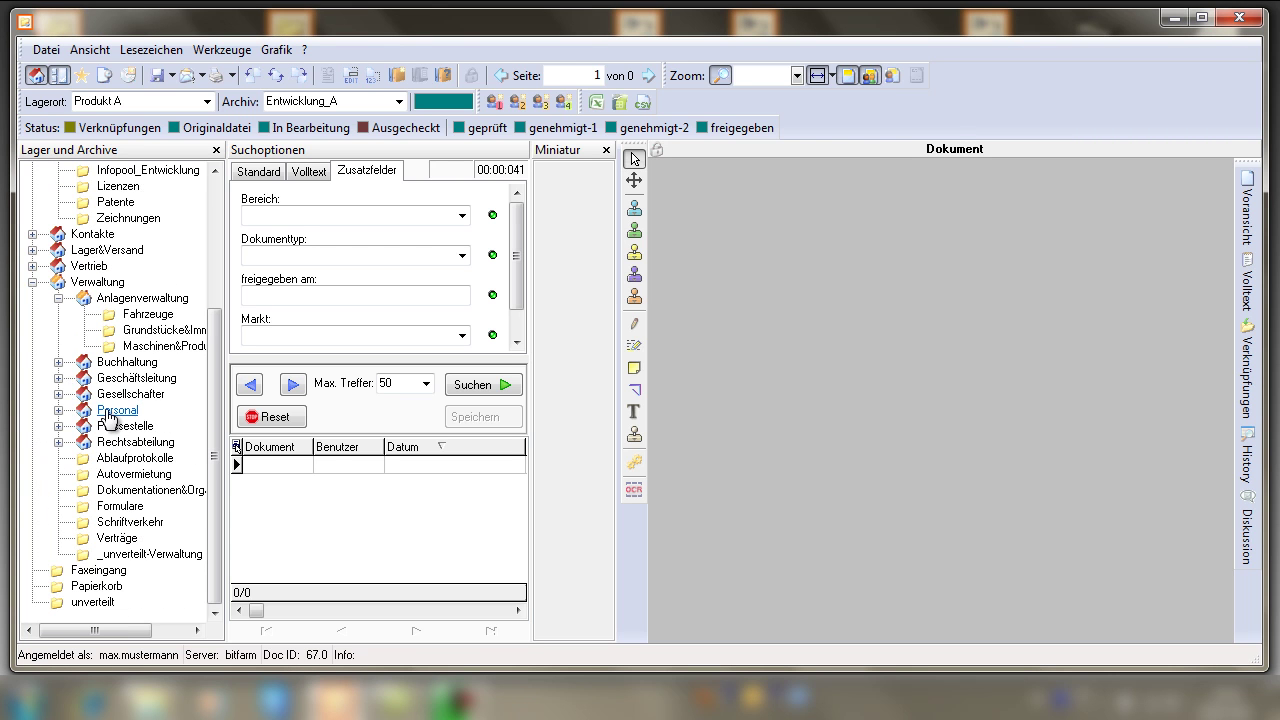
click(34, 283)
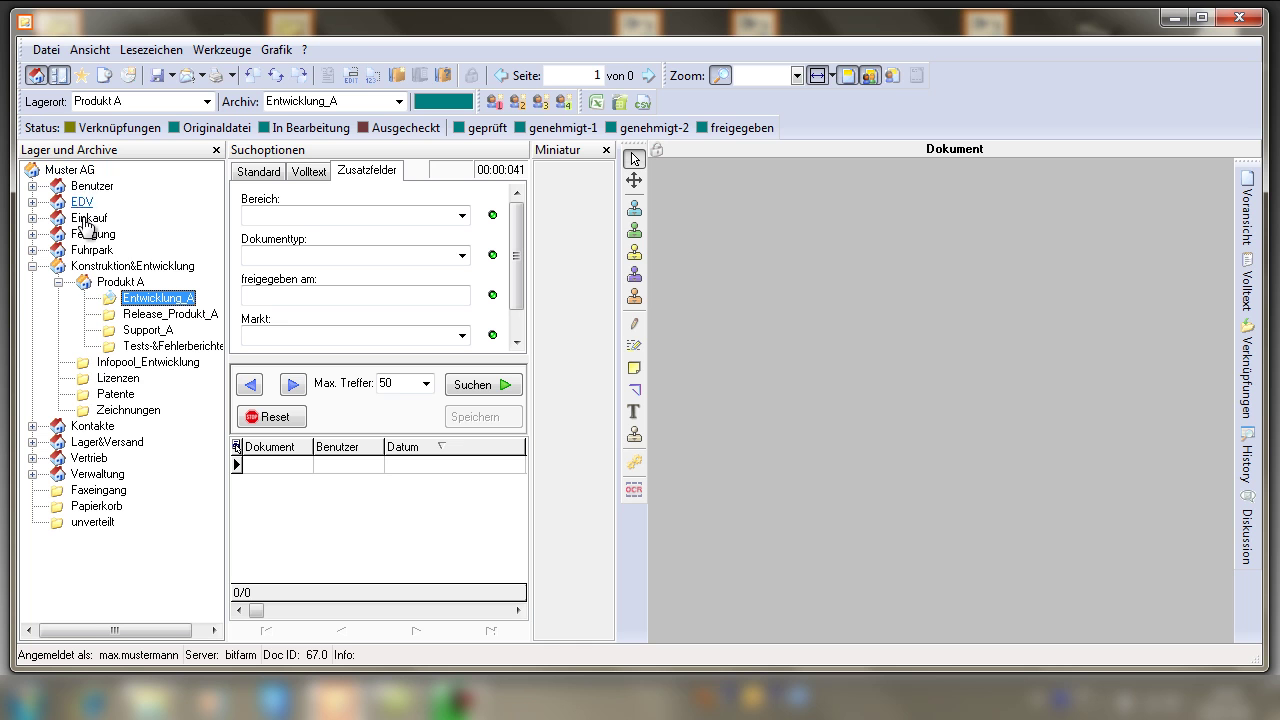
Step: Open the Zeichnungen archive under Konstruktion&Entwicklung and narrow the Dokument and Benutzer result columns to make room for Datum
click(123, 412)
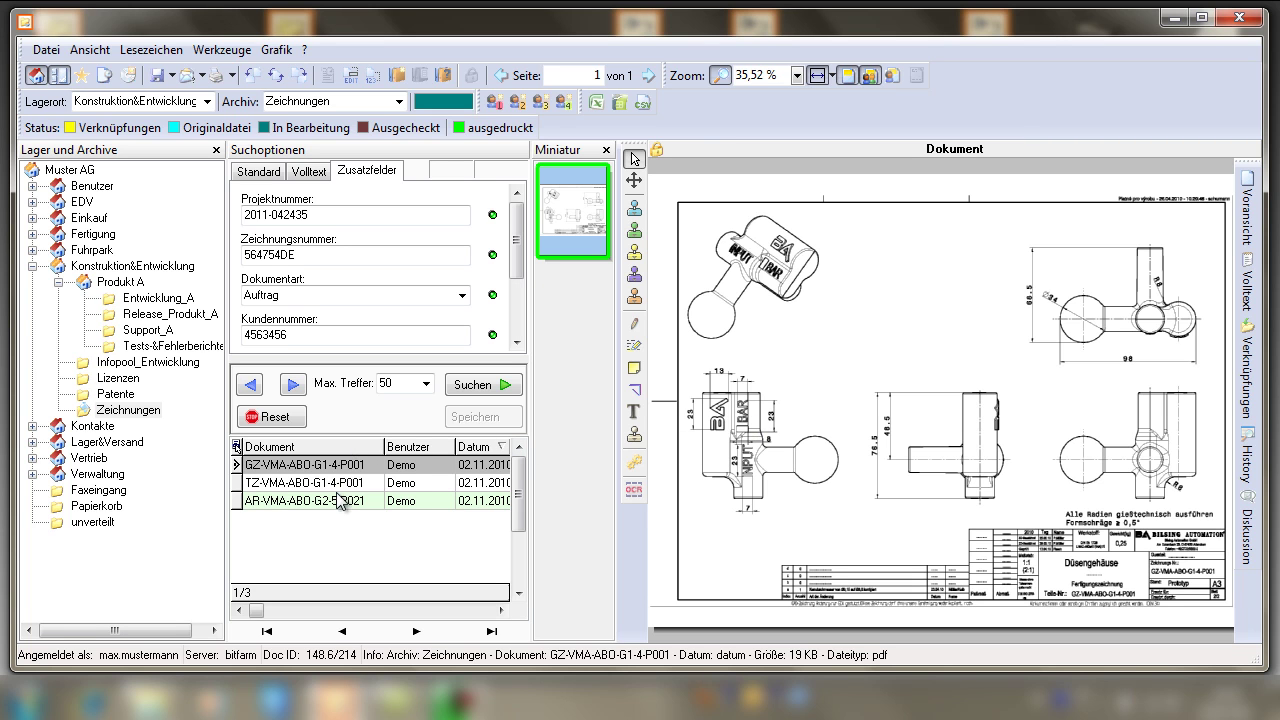
drag(455, 446, 438, 446)
drag(359, 446, 368, 446)
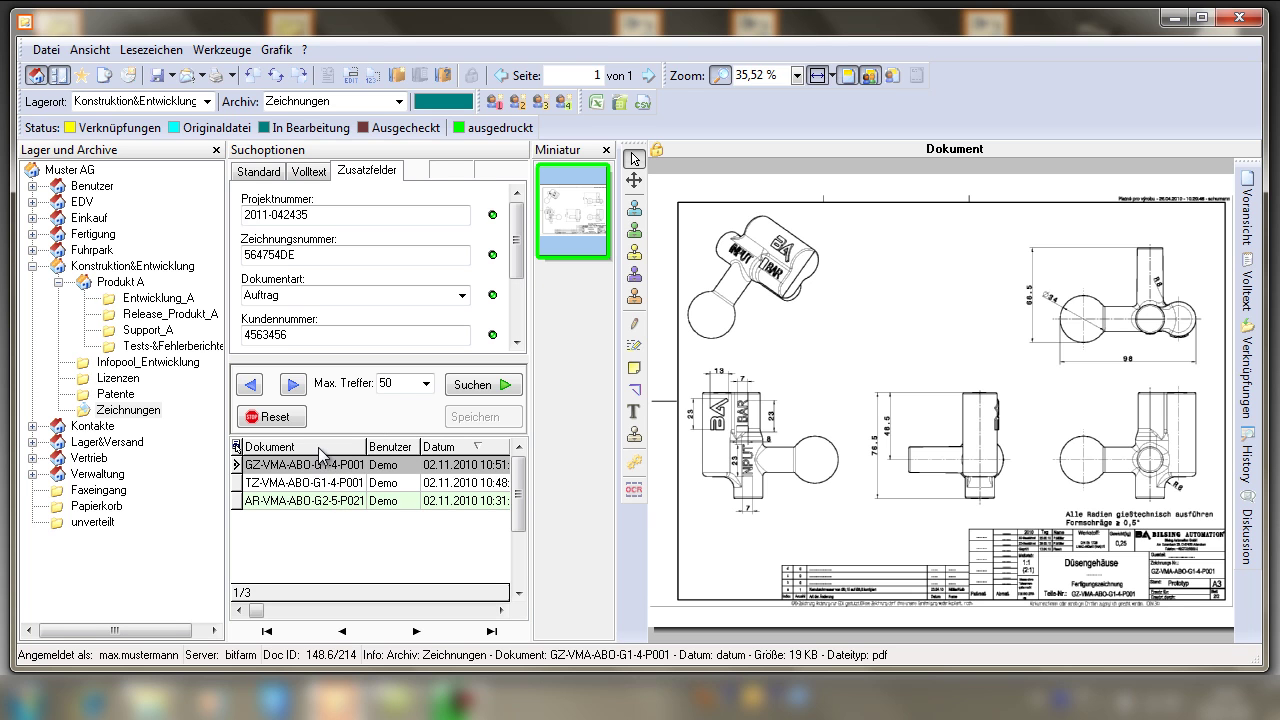
Step: Sort the drawings by Dokument in descending order and show the Standard search options after viewing the Volltext ones
click(321, 451)
click(331, 452)
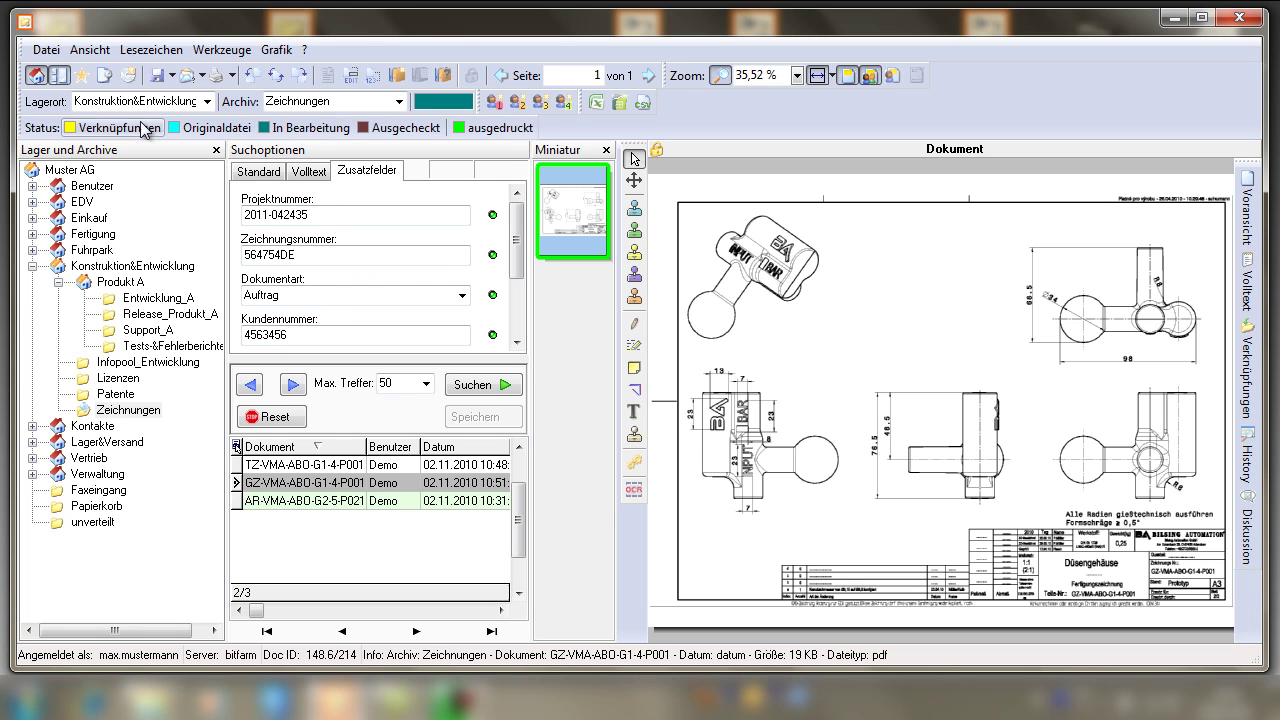
click(316, 174)
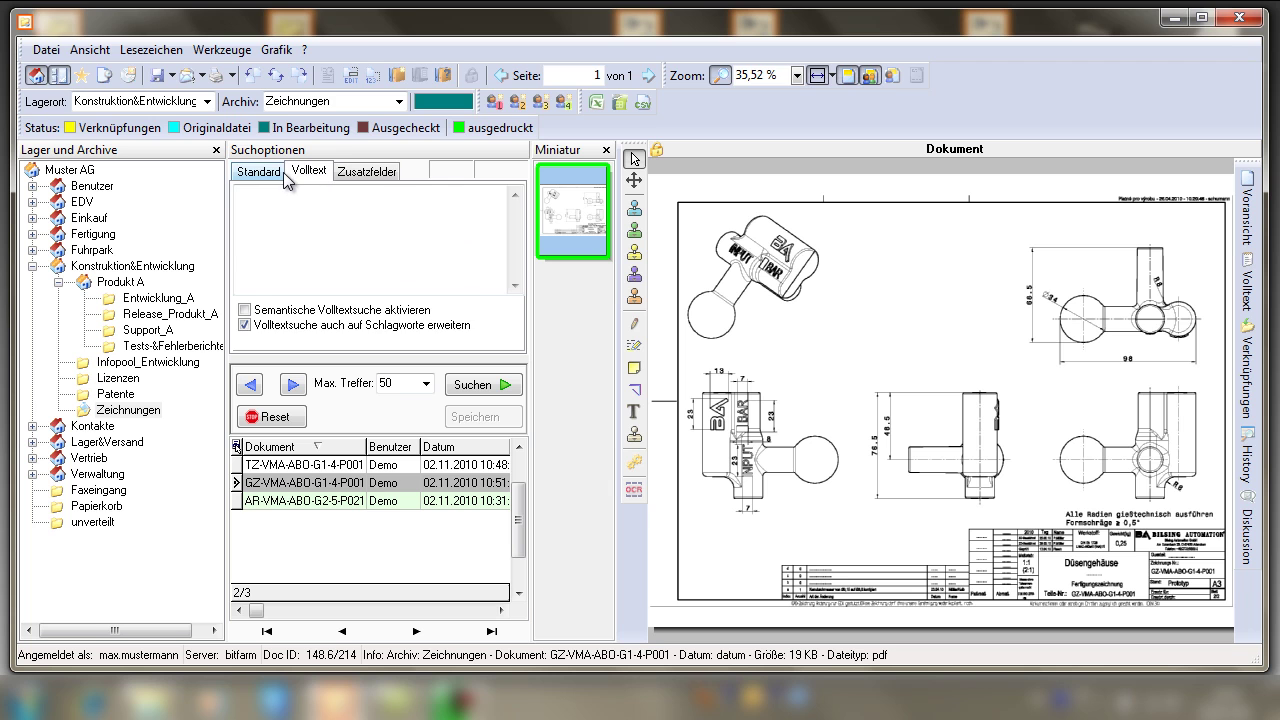
click(274, 176)
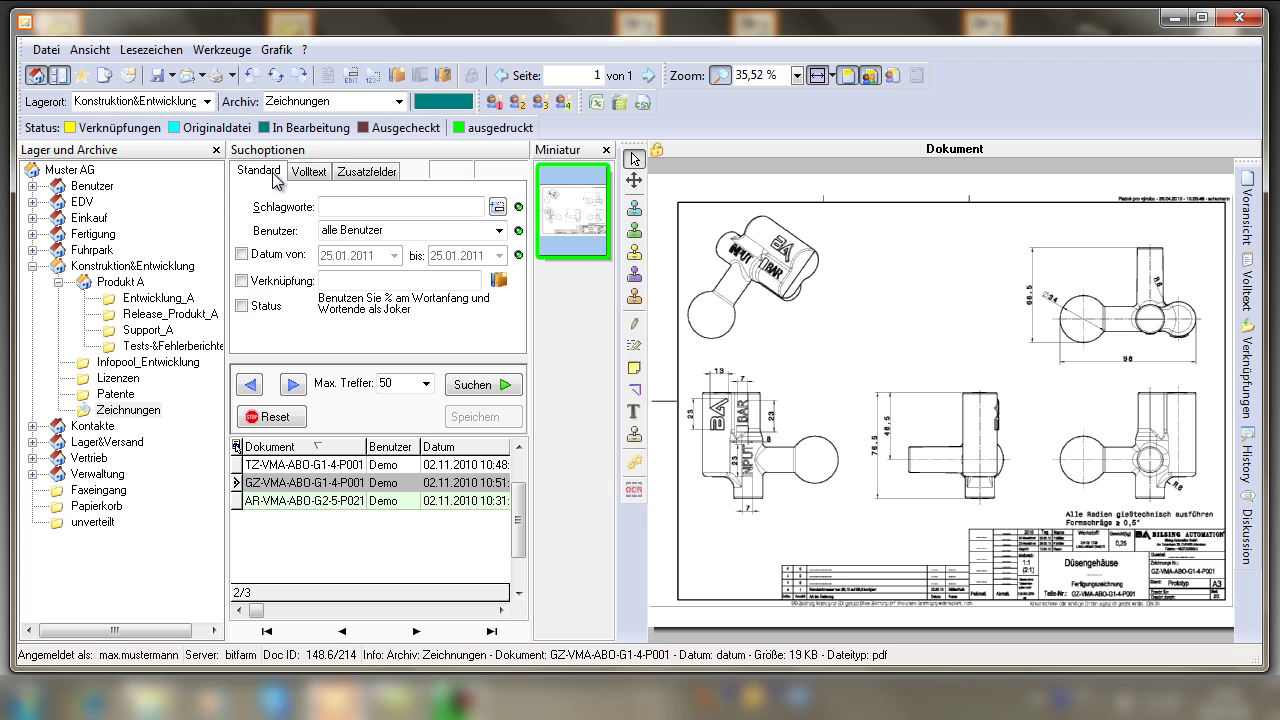
Step: View the selected drawing's additional fields, check the Volltext options in between, and open the Dokumentart choices
click(366, 174)
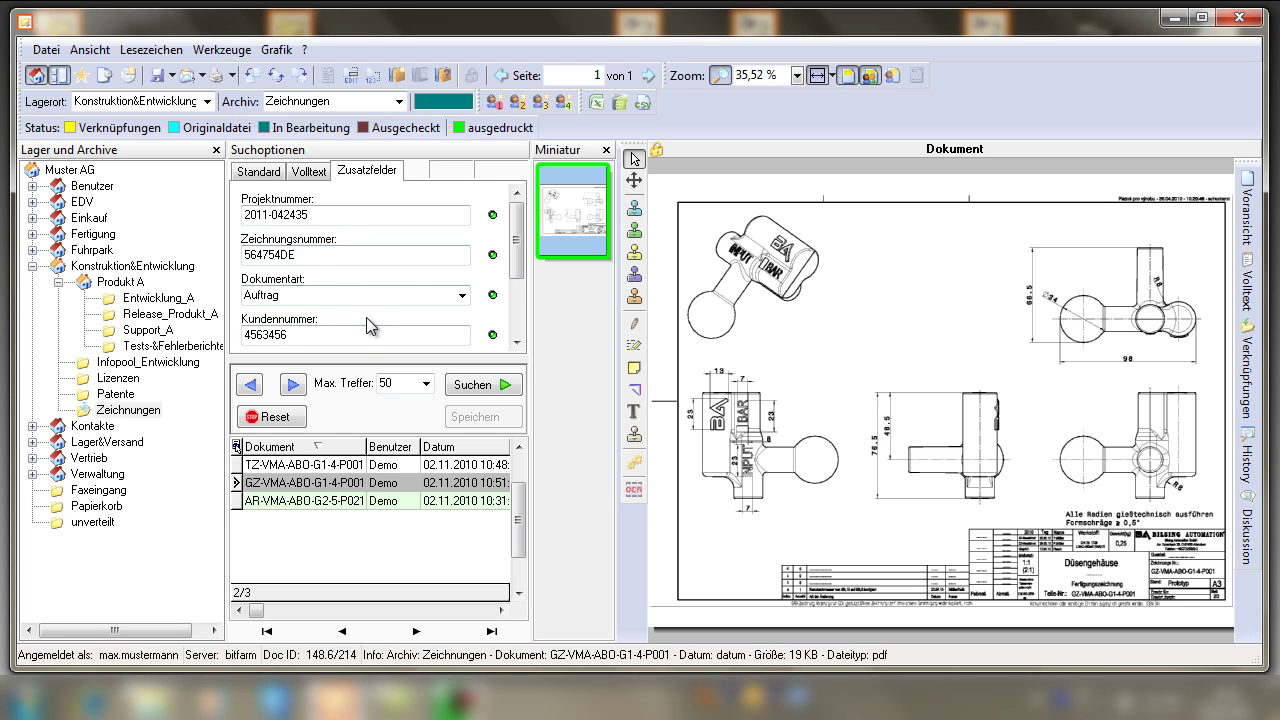
click(325, 177)
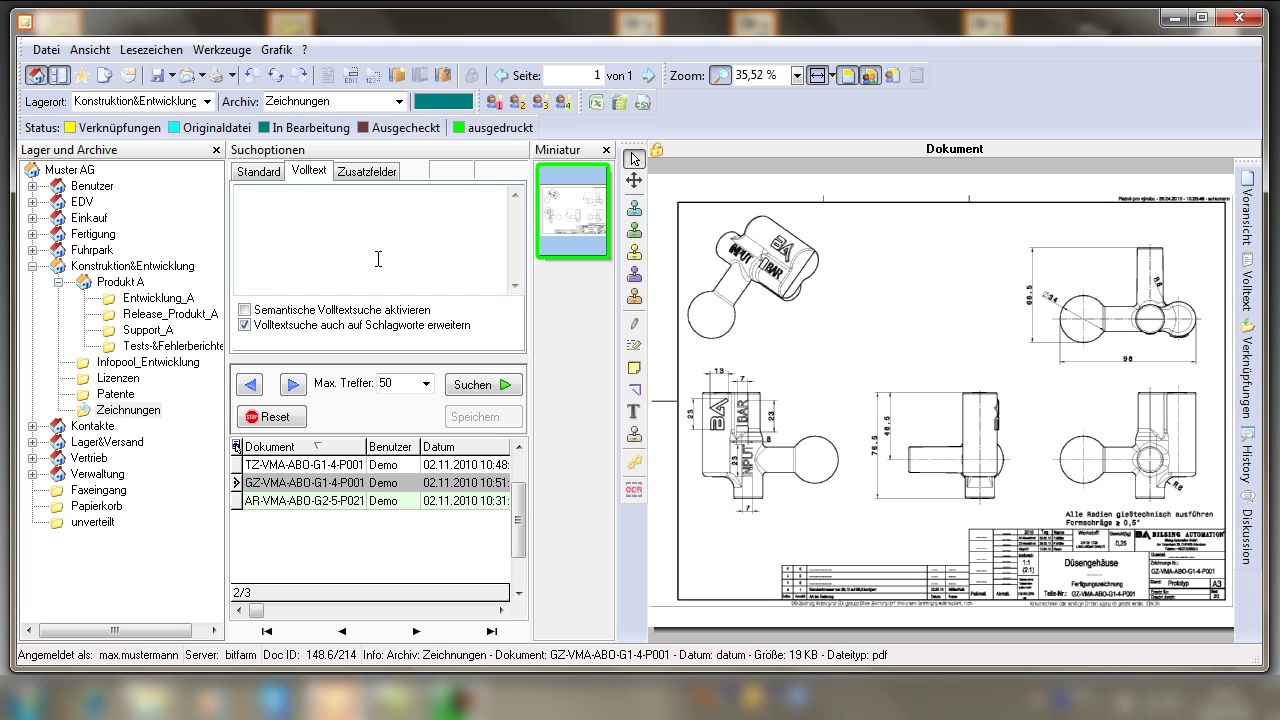
click(378, 171)
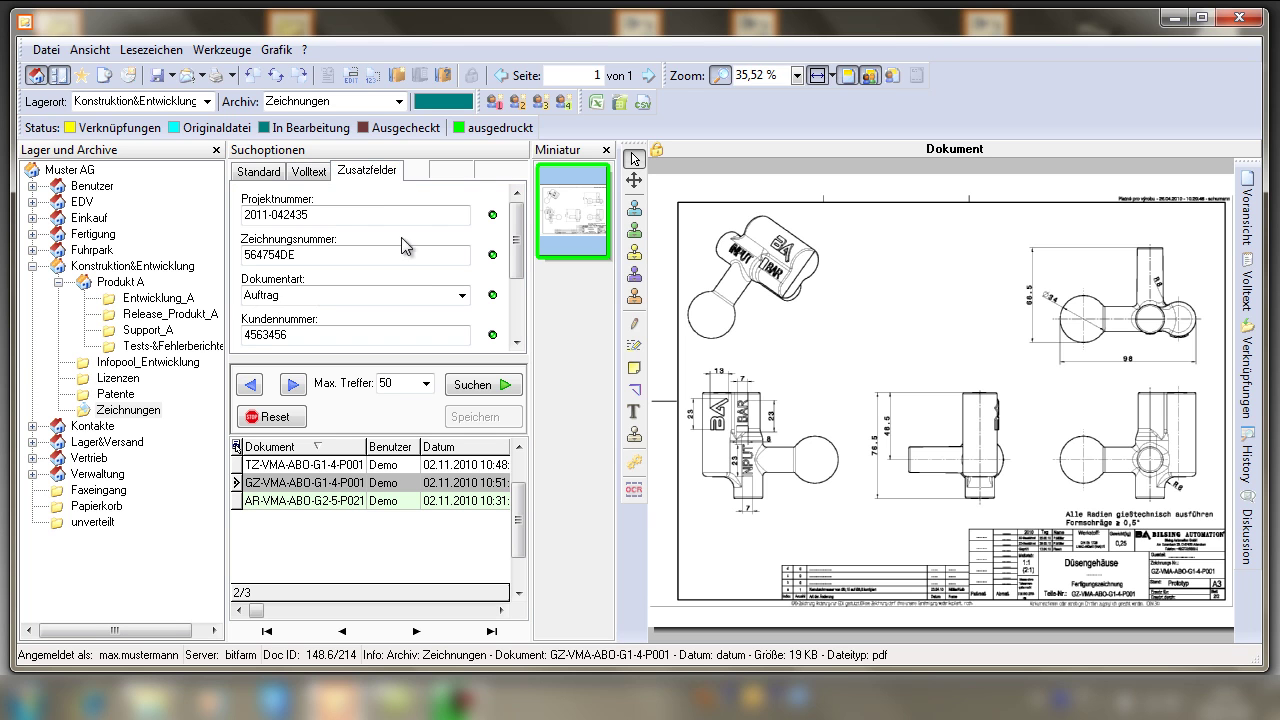
click(462, 297)
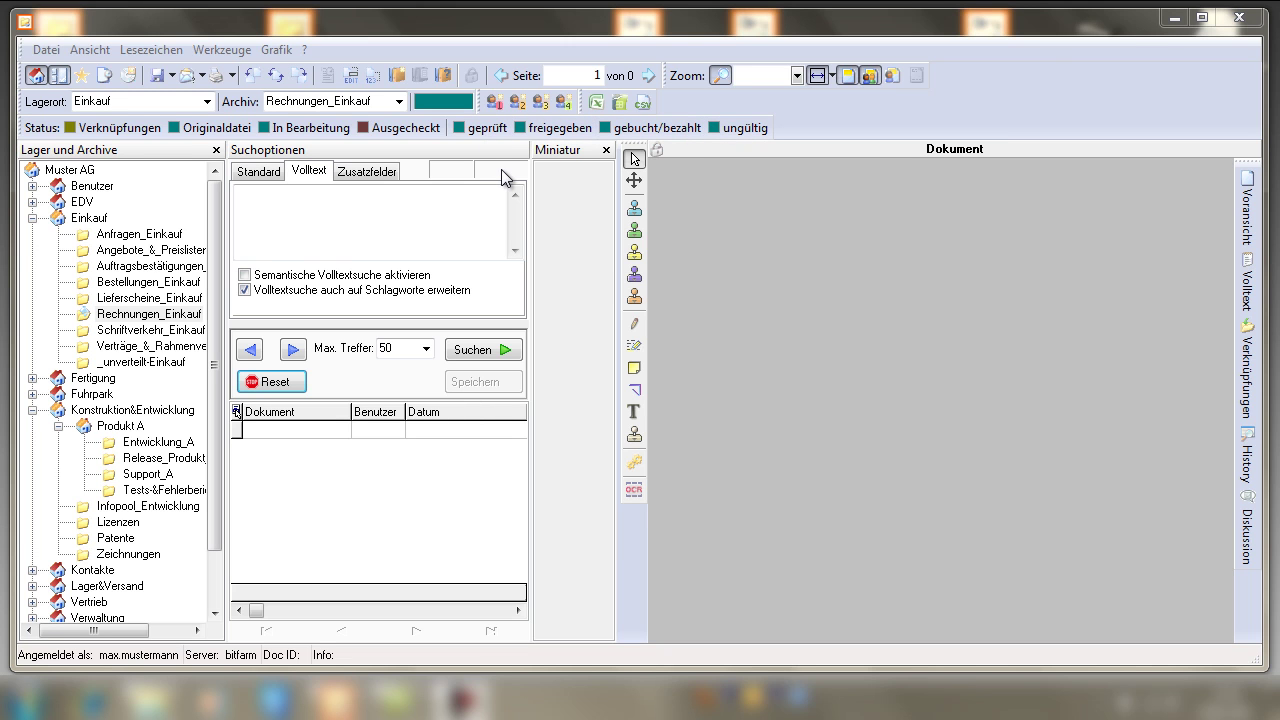
Step: View the additional fields for Rechnungen_Einkauf, and in the Standard options try the Schlagworte entry "tes" and clear it
click(366, 171)
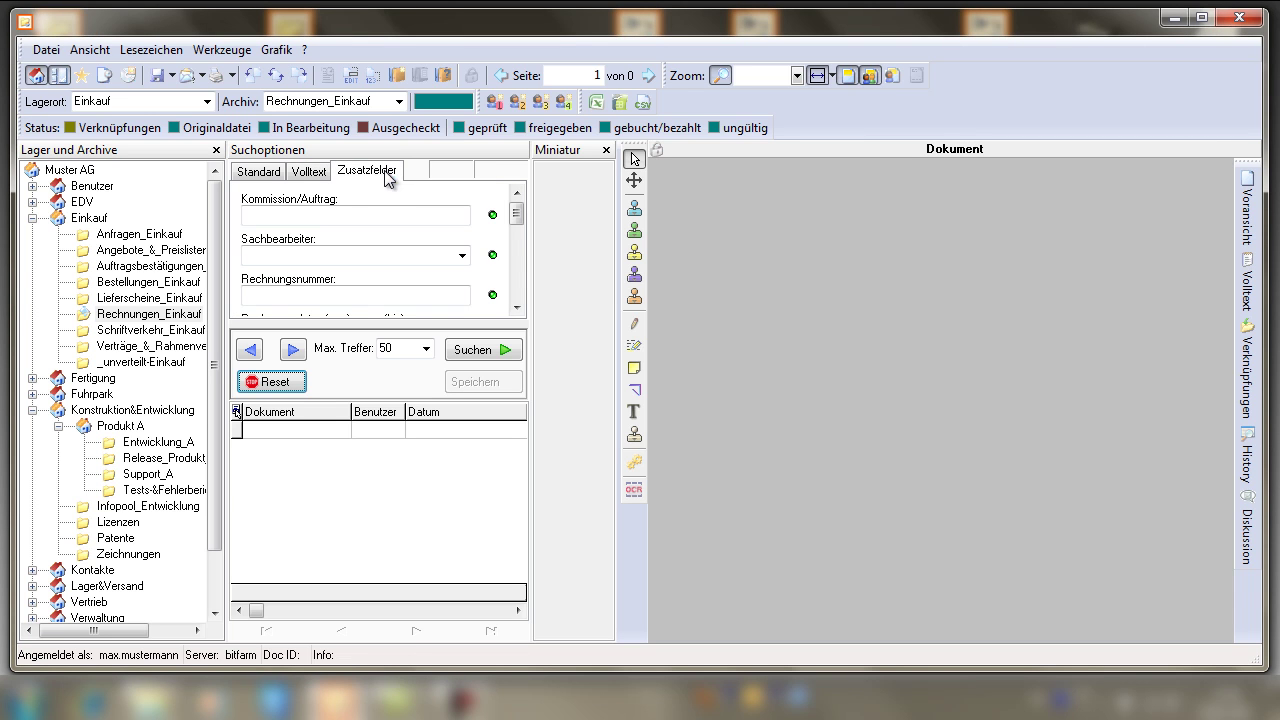
click(268, 178)
click(337, 205)
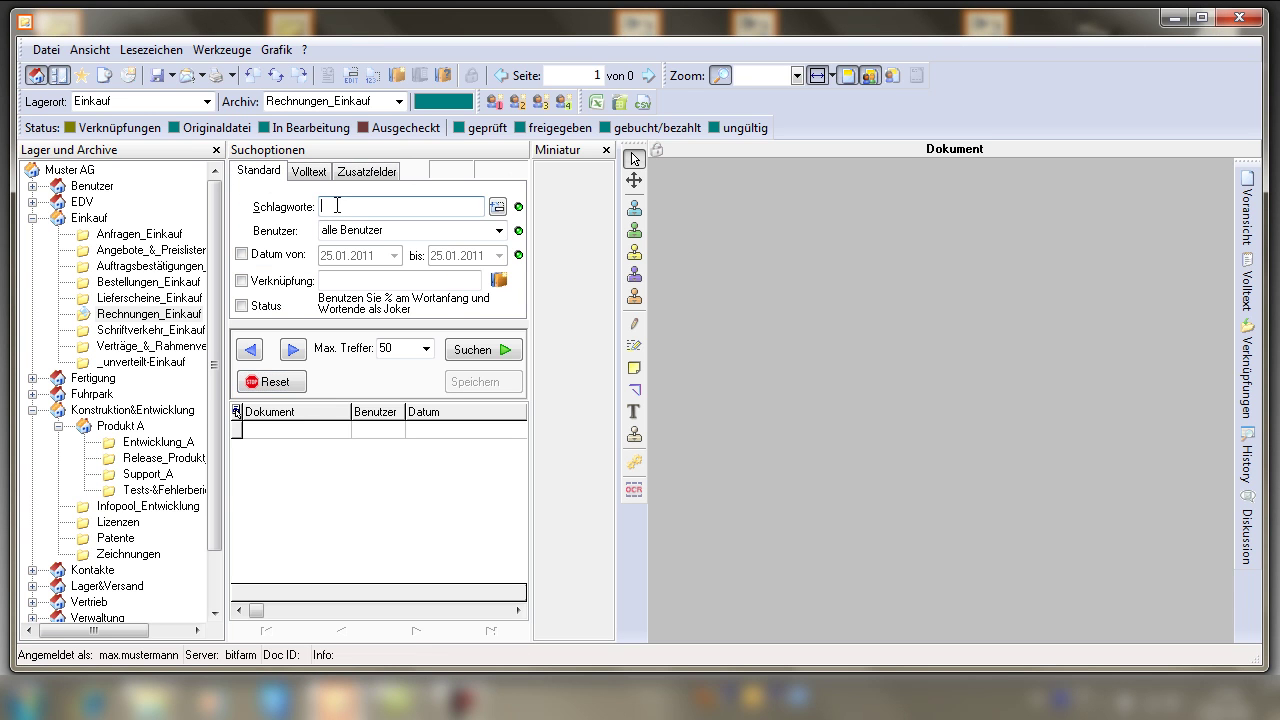
text(tes)
key(BackSpace)
key(BackSpace)
key(BackSpace)
Step: View the Benutzer choices and try the Datum von filter with its calendar, switching the filter off again
click(499, 231)
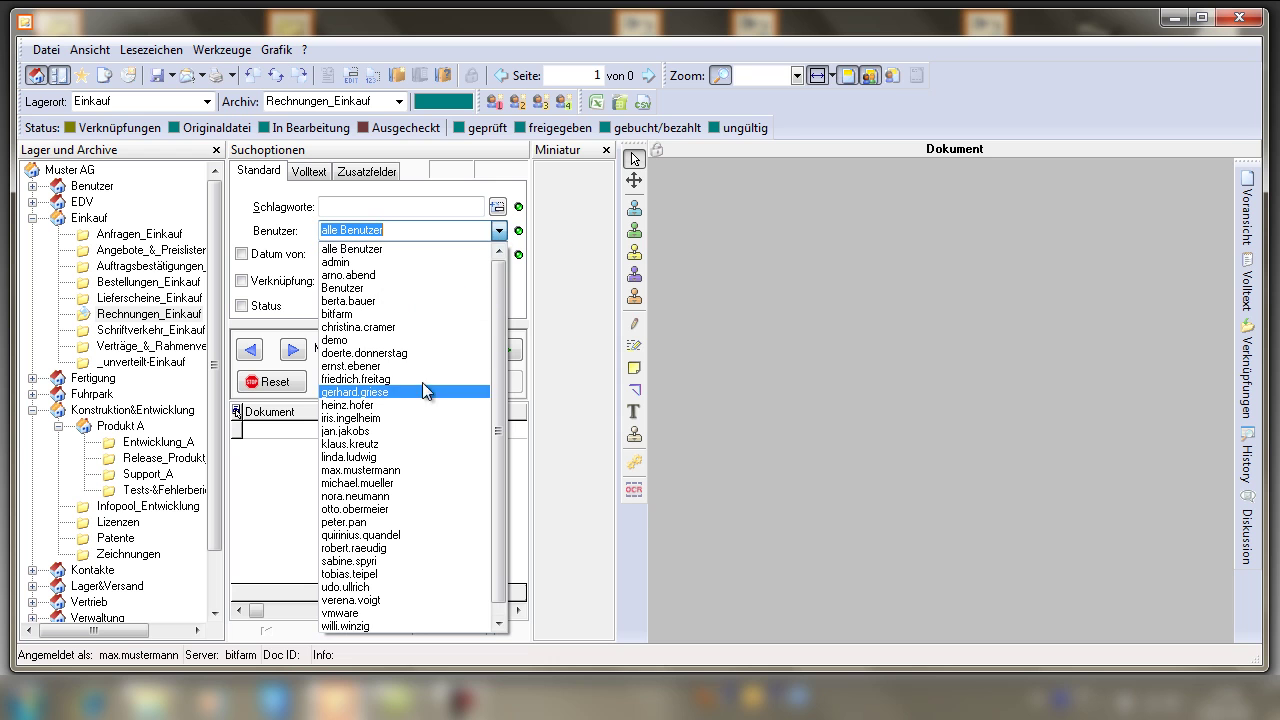
click(498, 231)
click(241, 254)
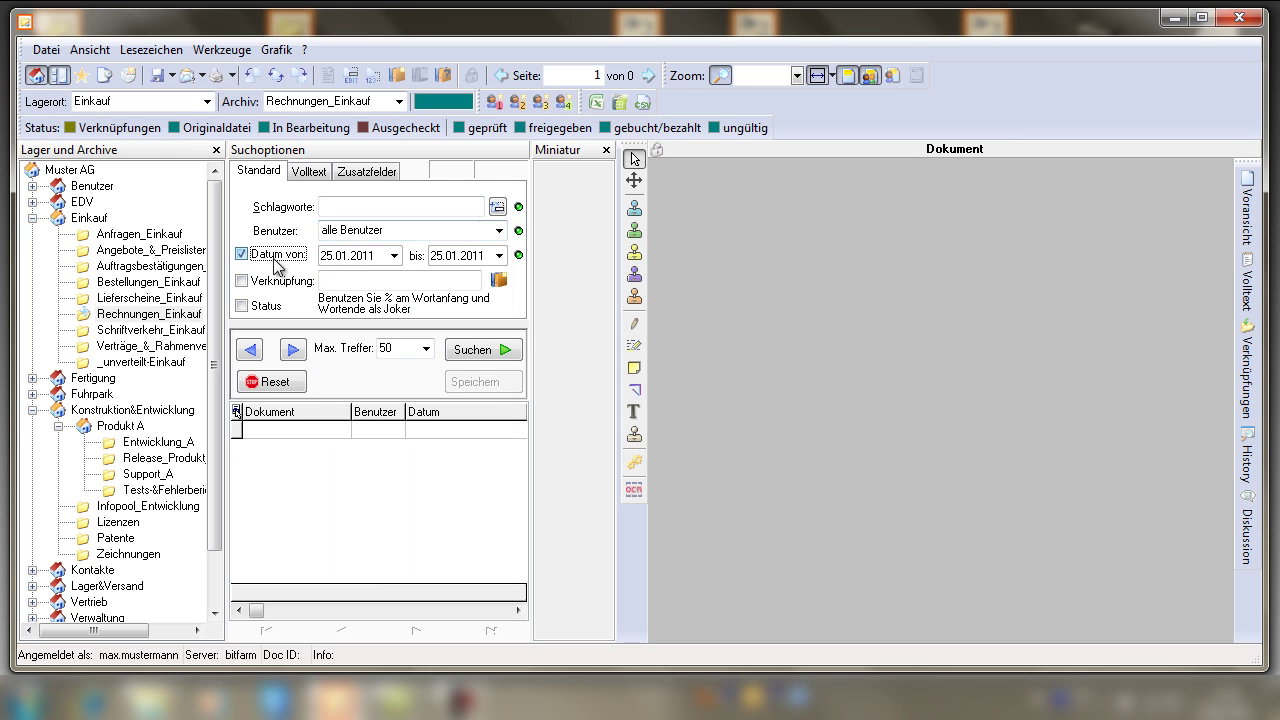
click(394, 255)
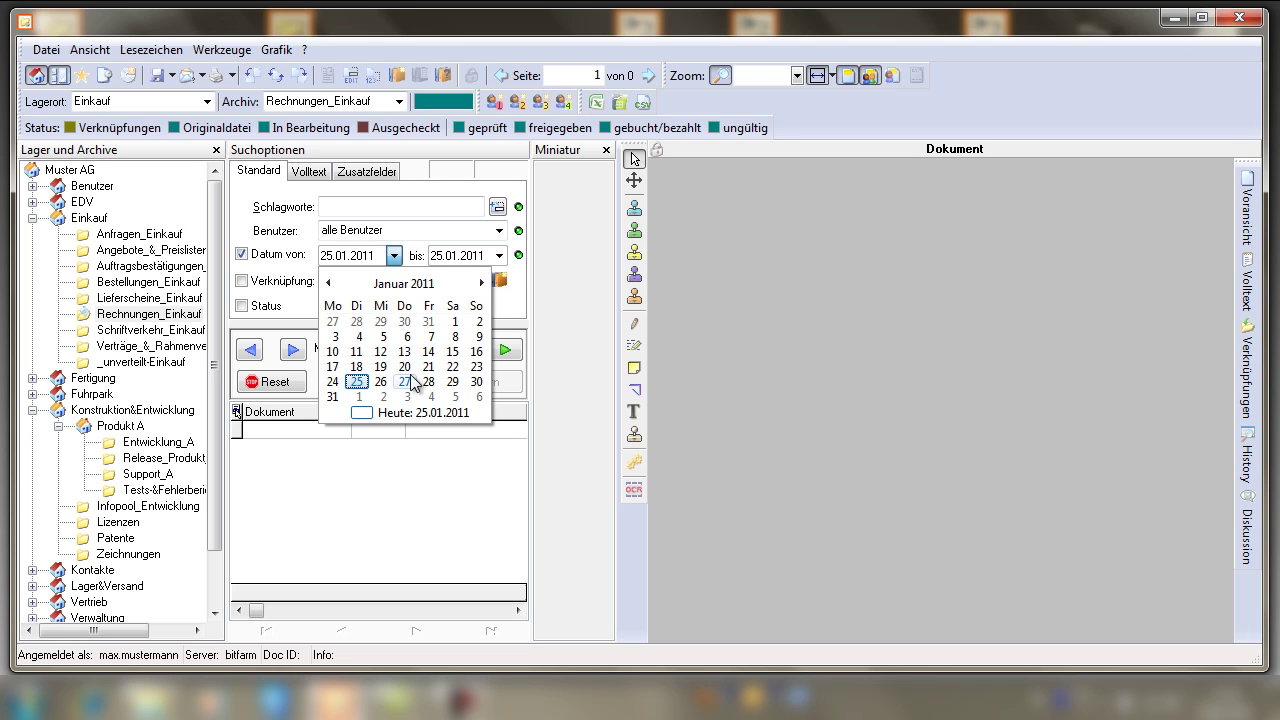
click(244, 258)
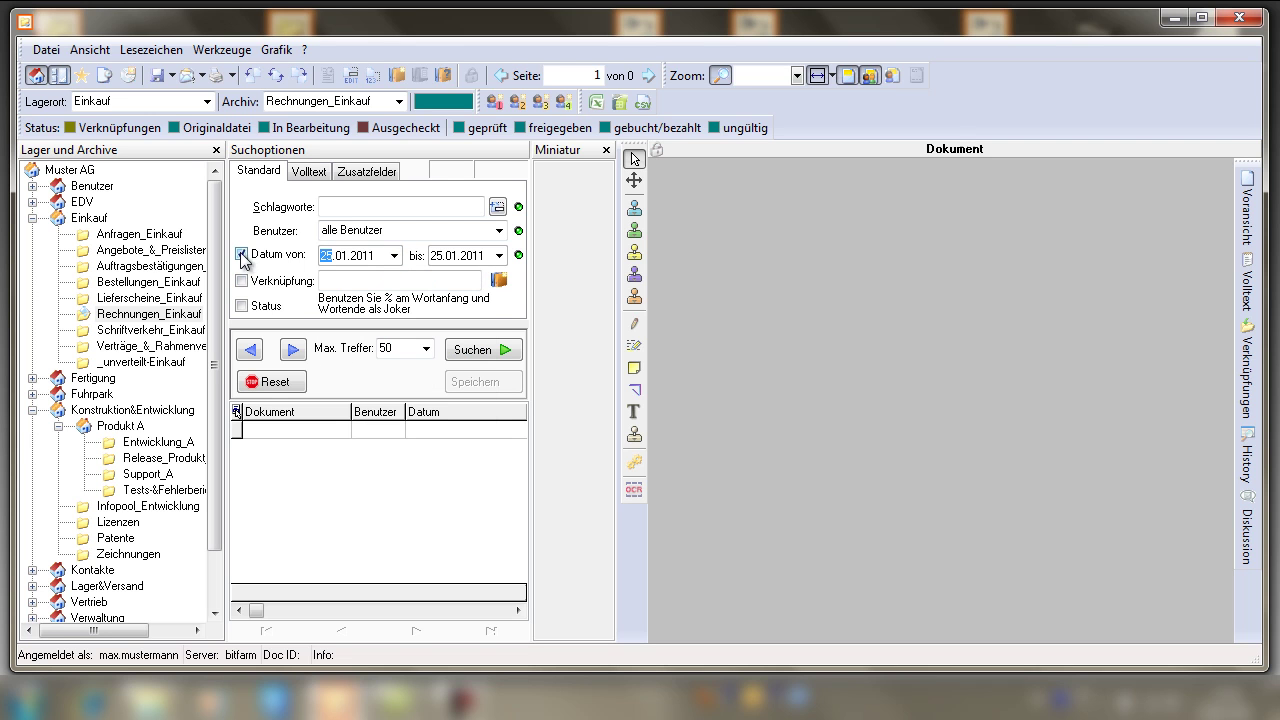
Step: Try the Verknüpfung filter with the value 0815, clearing the value and disabling the filter again
click(241, 281)
click(344, 280)
text(0)
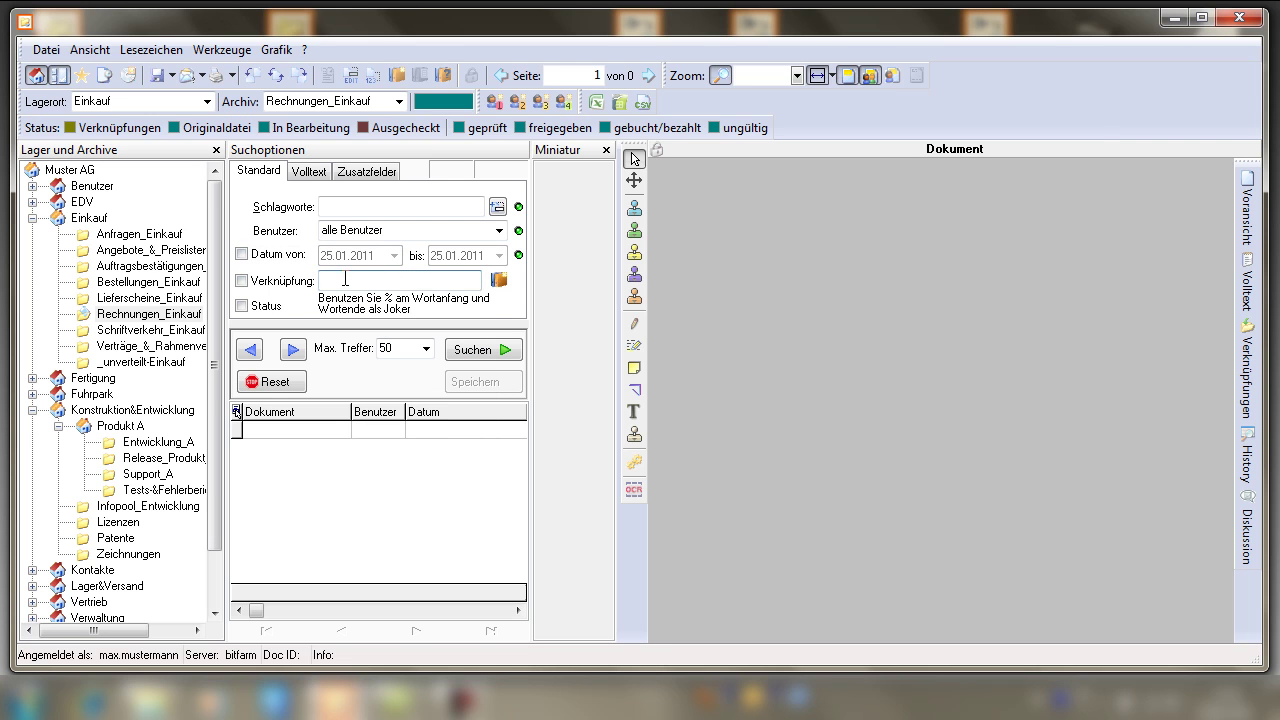
text(815)
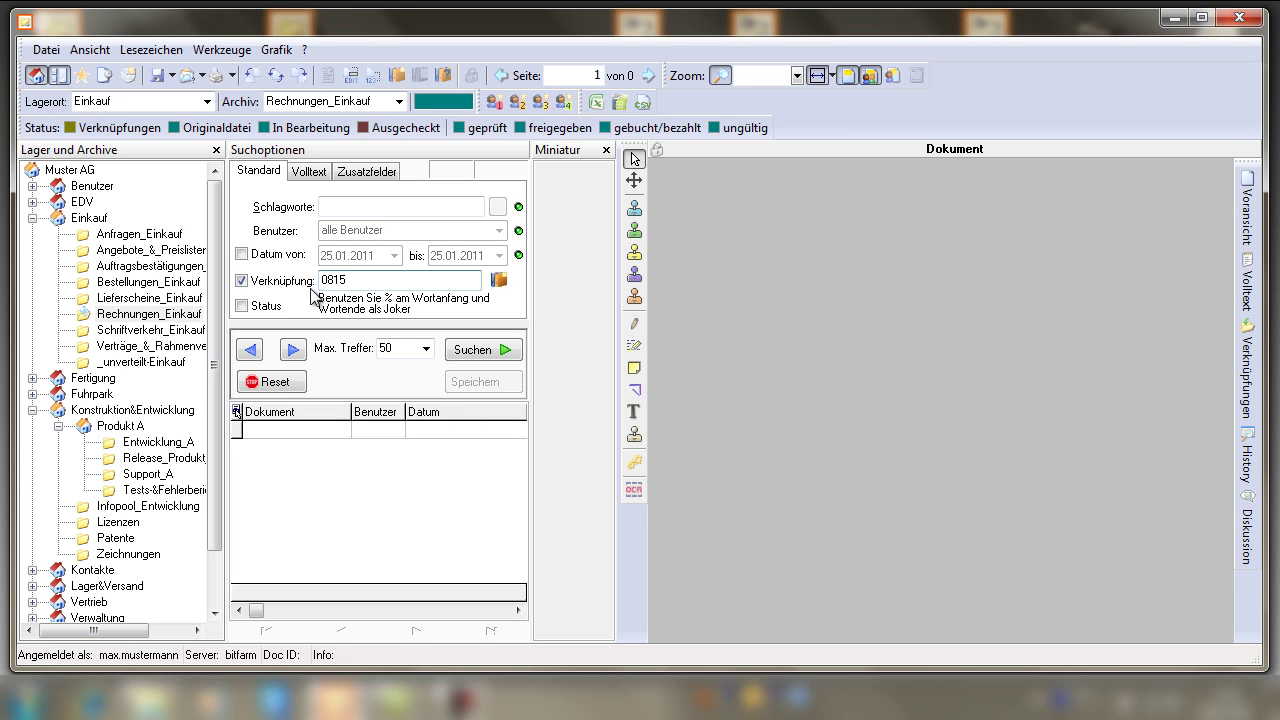
click(280, 283)
click(363, 281)
key(BackSpace)
key(BackSpace)
key(BackSpace)
key(BackSpace)
Step: View the Volltext options, show the additional fields of Rechnungen_Einkauf and enlarge the search options area to fit more fields
click(310, 171)
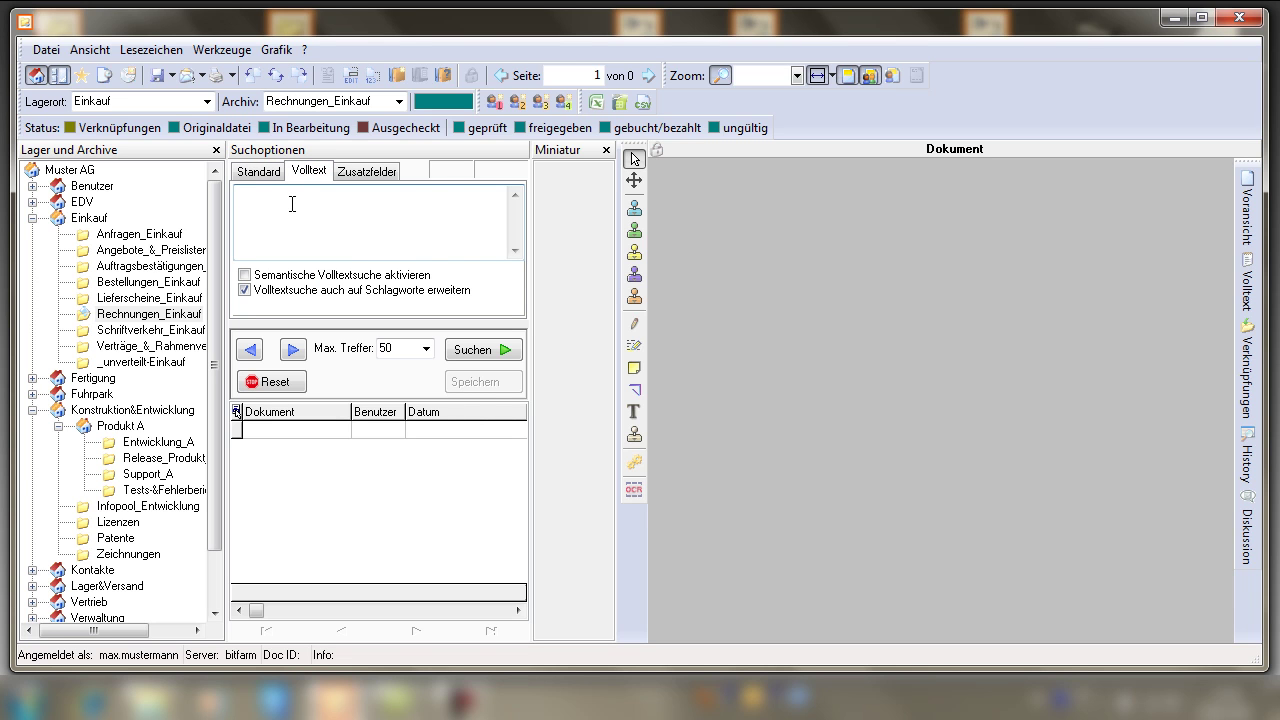
click(362, 175)
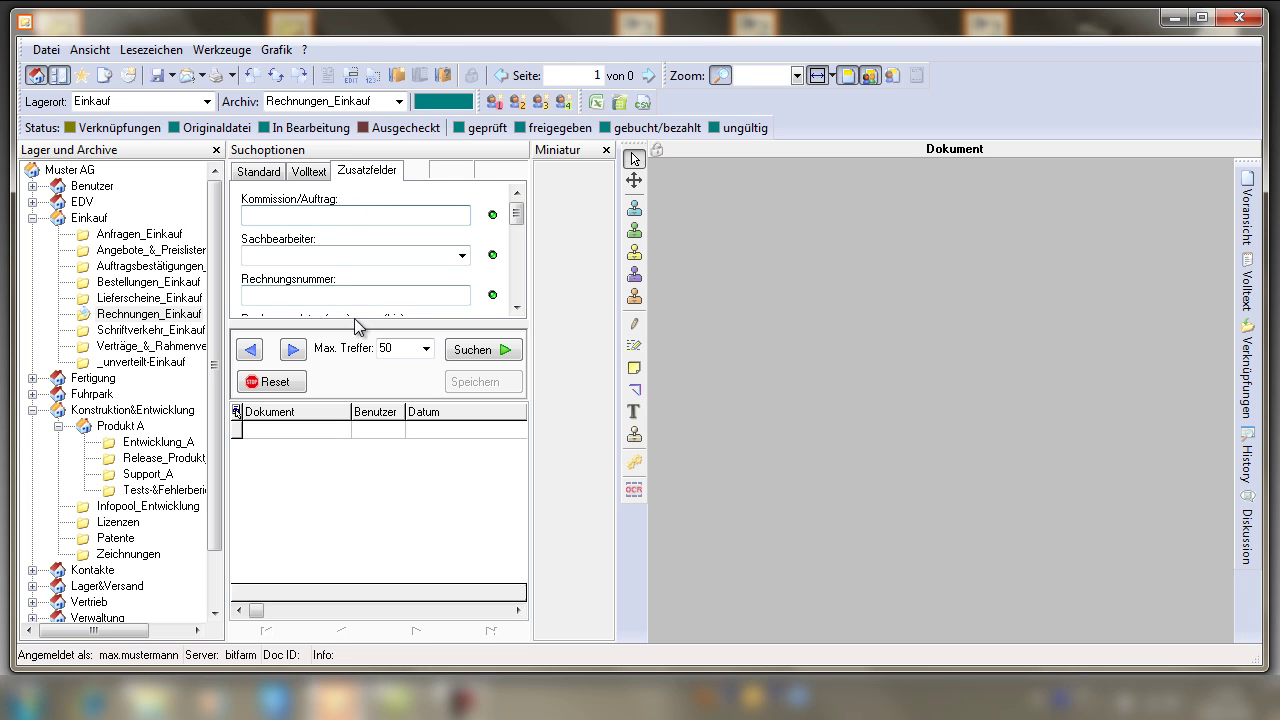
drag(357, 323, 358, 404)
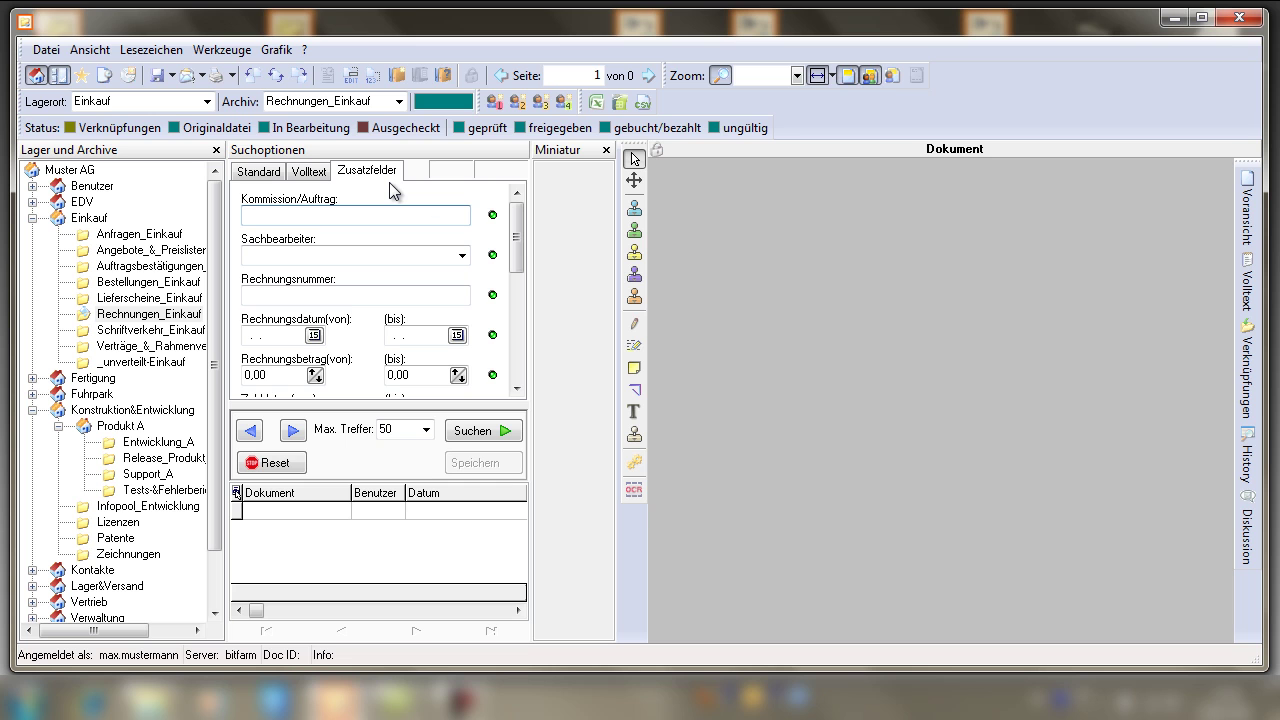
Step: Open the Entwicklung_A archive under Produkt A and view the choices of its Bereich field
click(168, 445)
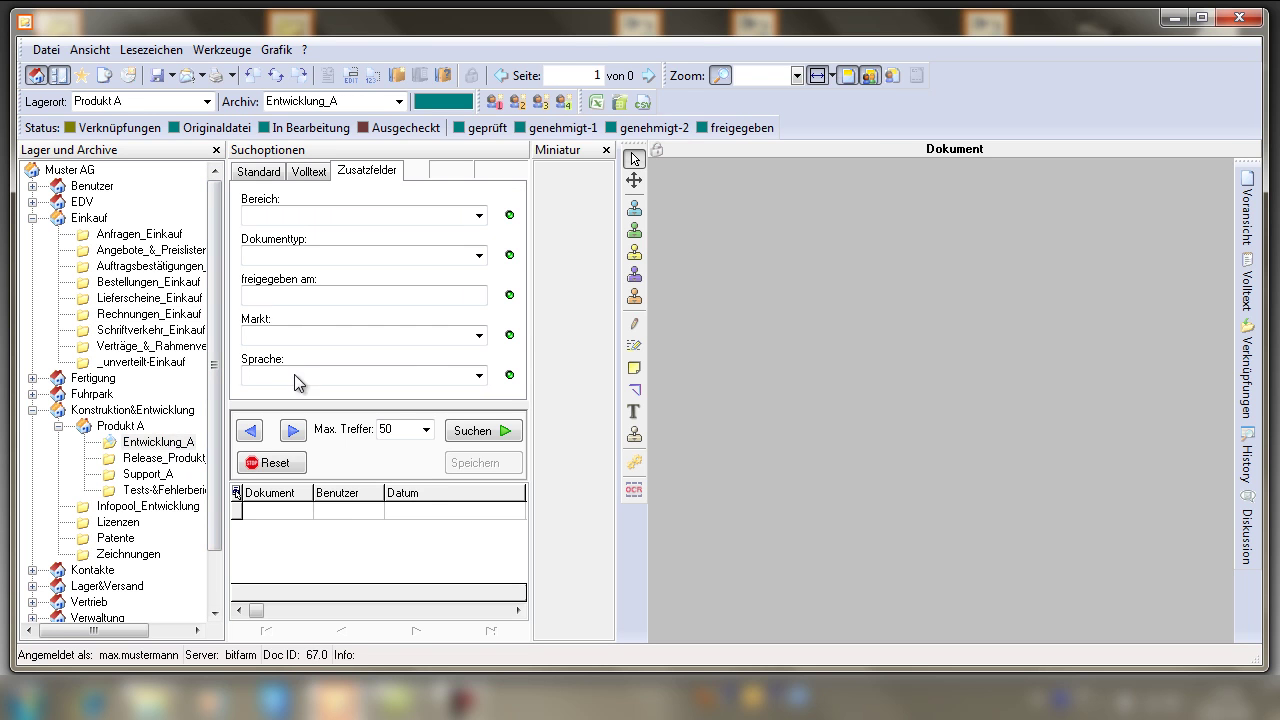
click(479, 216)
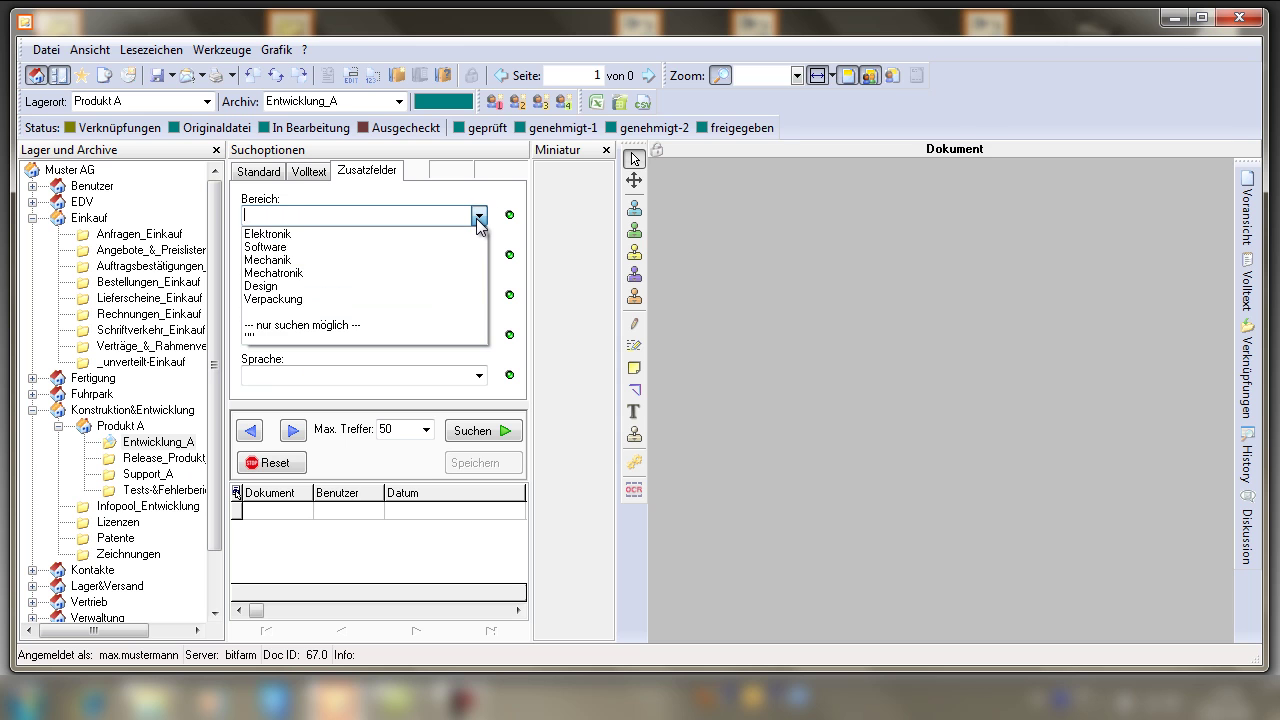
click(479, 217)
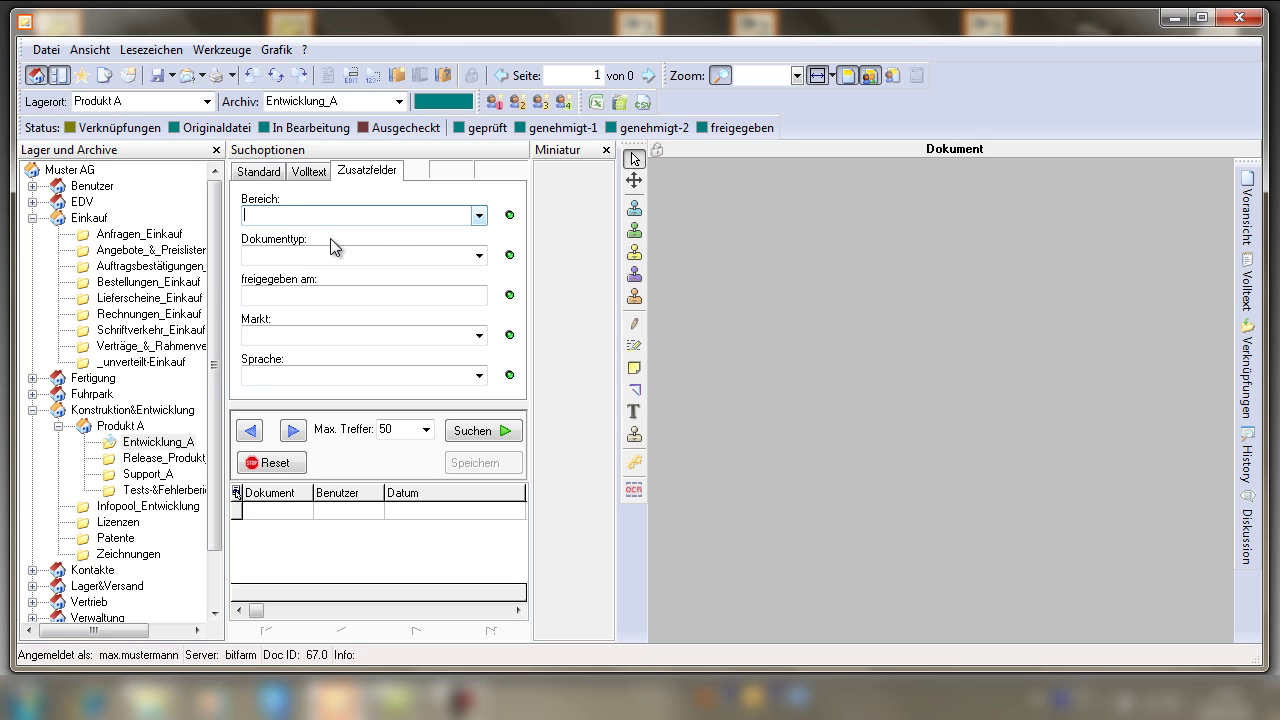
Step: Alternate between Rechnungen_Einkauf and Entwicklung_A to compare their status options and additional fields, ending on Rechnungen_Einkauf
click(161, 314)
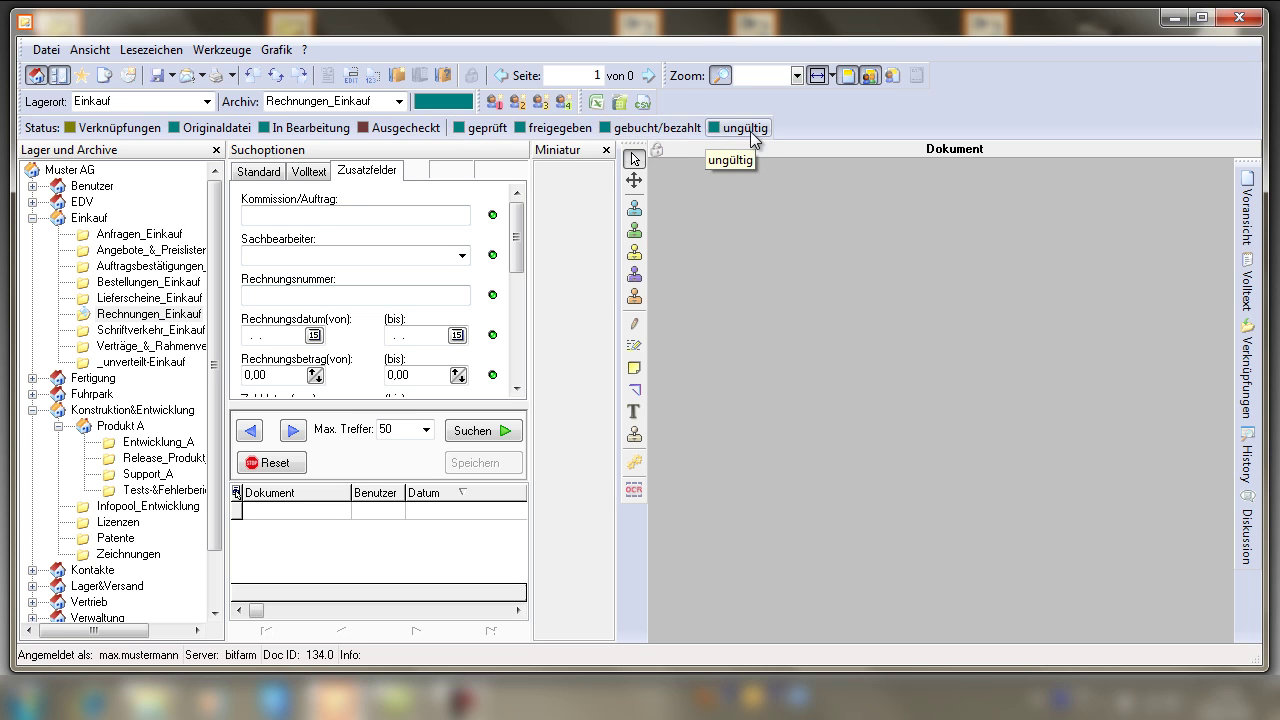
click(150, 442)
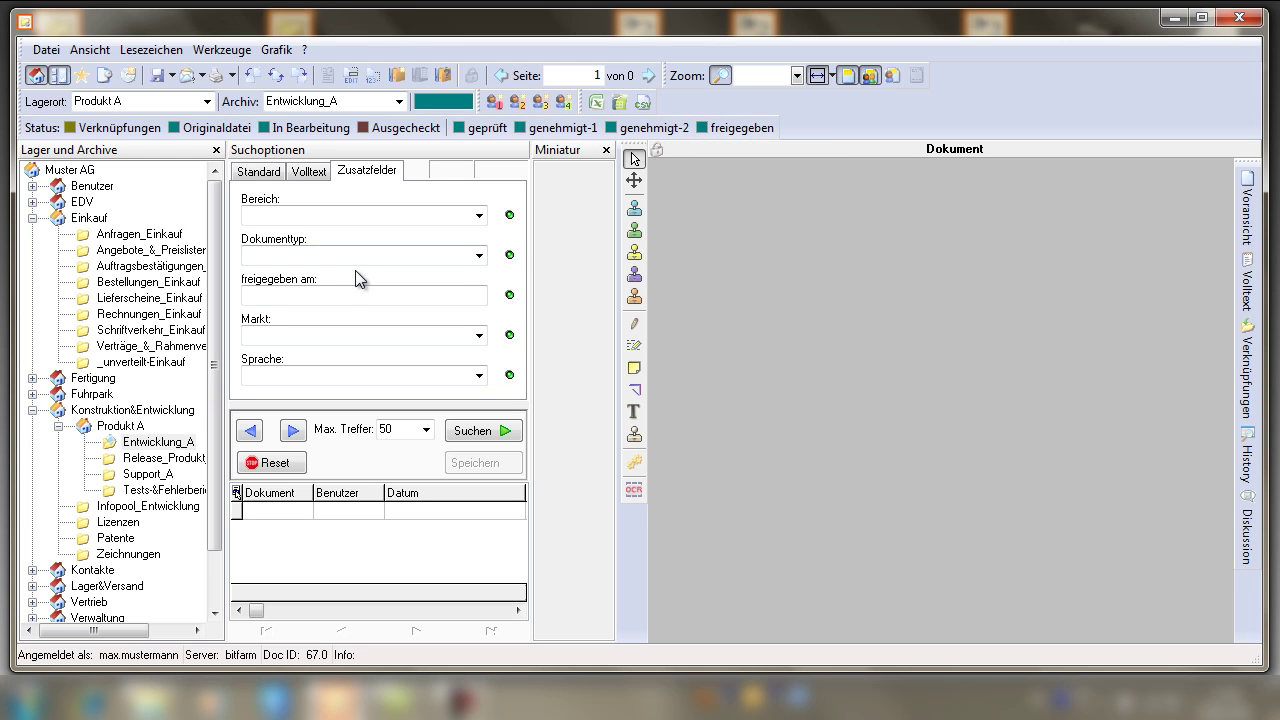
click(145, 316)
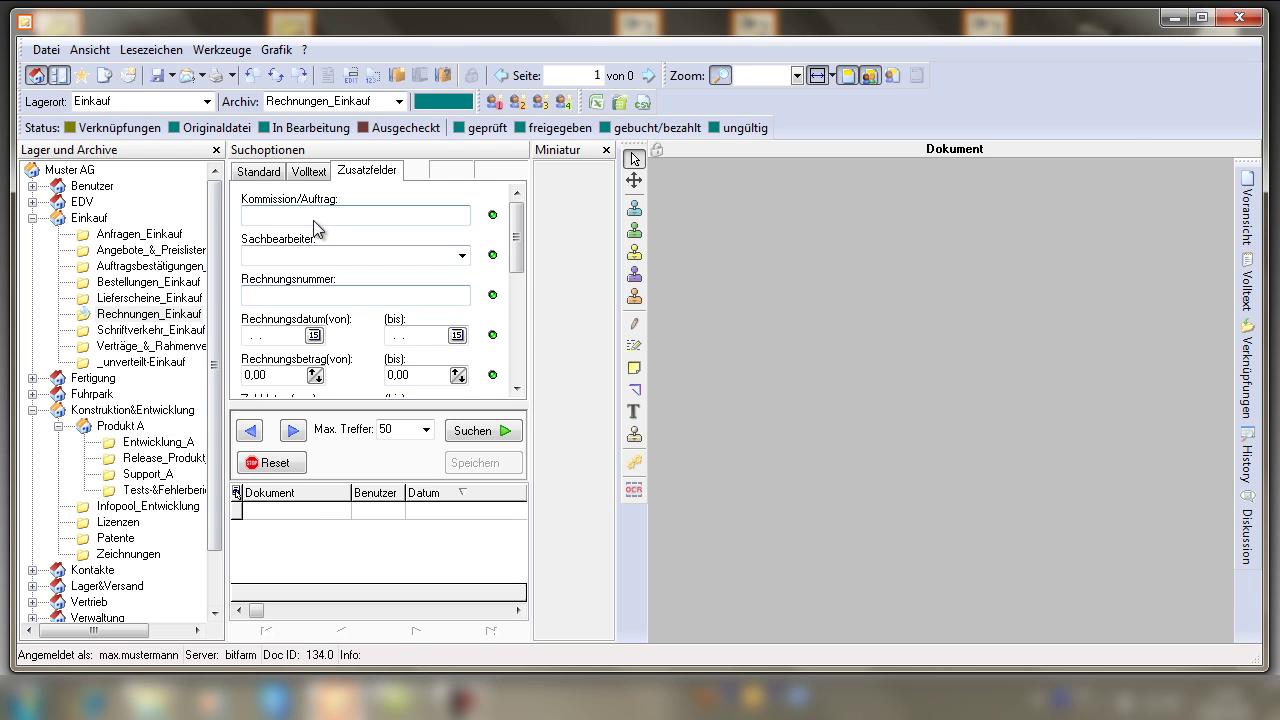
Step: Show the Volltext search options, reset the search and reduce the height of the search options area
click(320, 173)
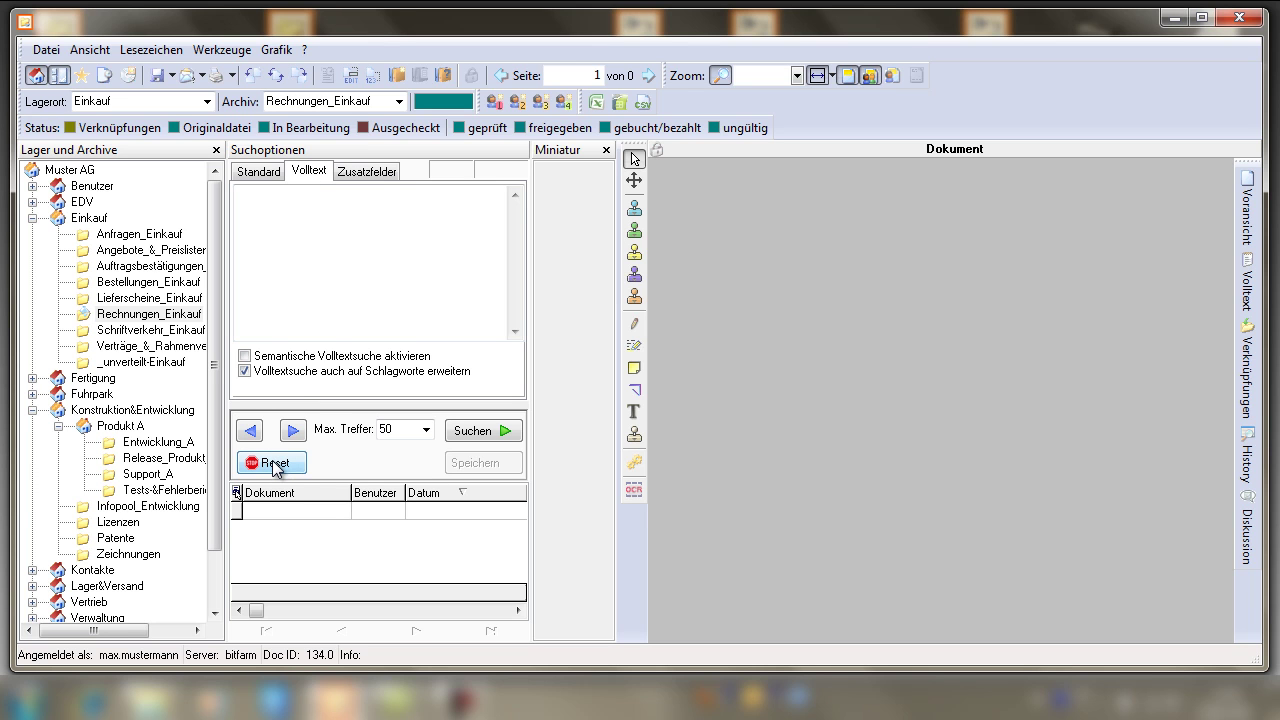
click(276, 464)
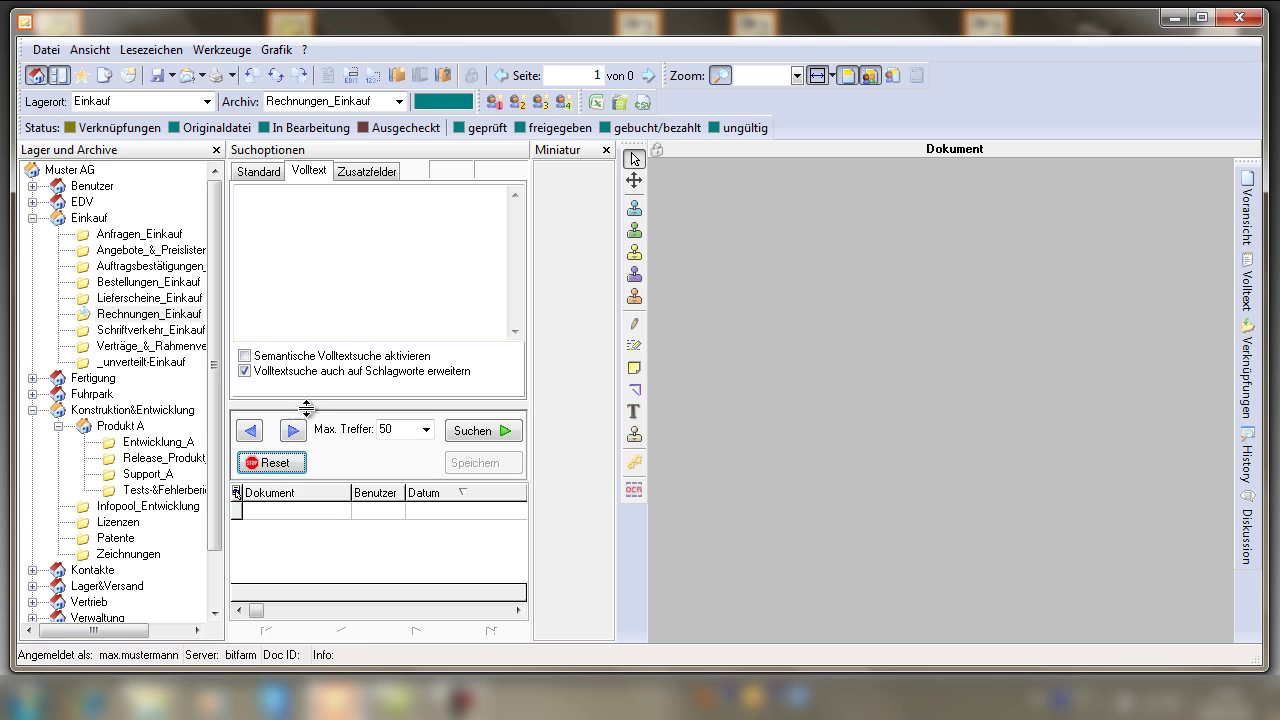
drag(309, 405, 309, 332)
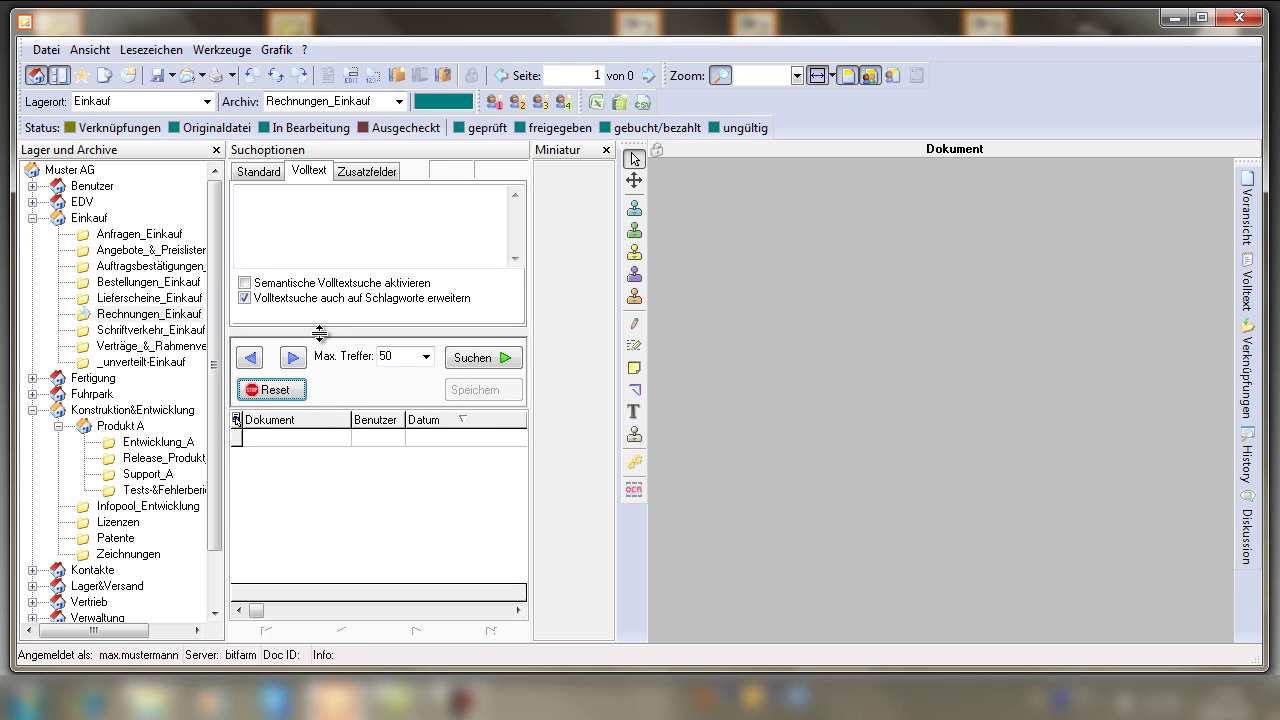
Step: Run a full-text search in Rechnungen_Einkauf for the invoice number
click(281, 198)
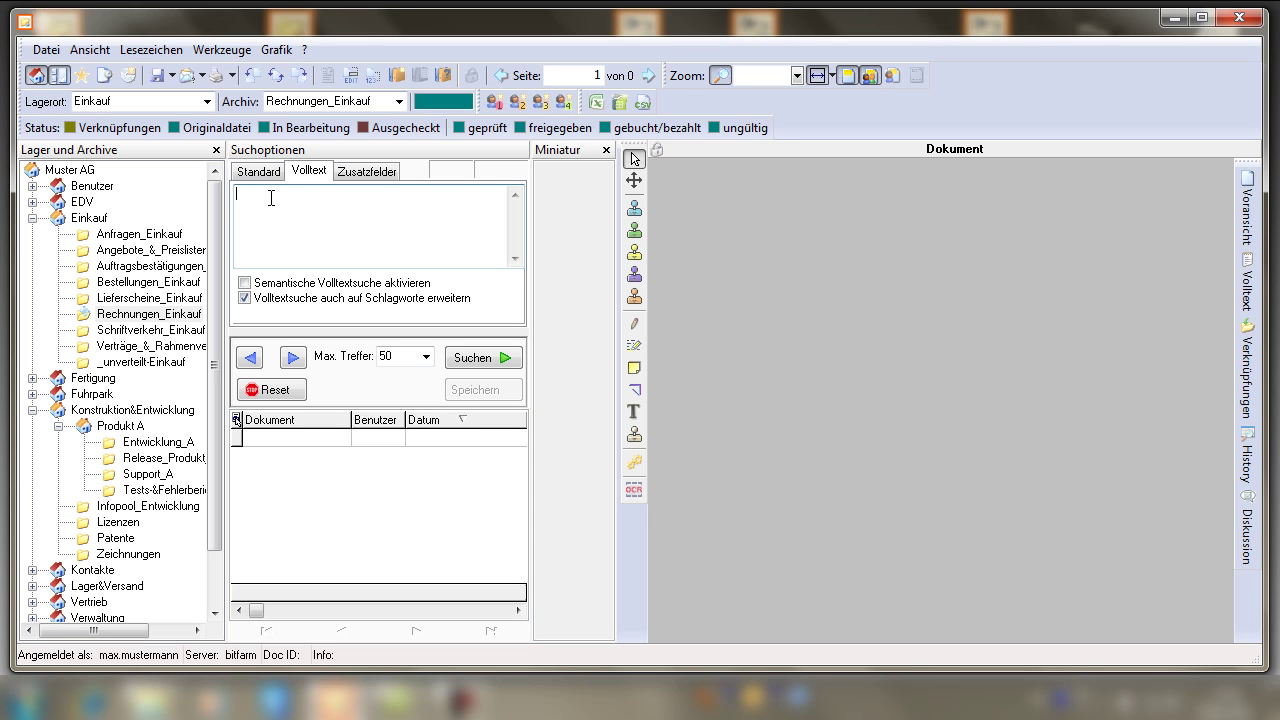
text(46266)
text(59)
click(481, 360)
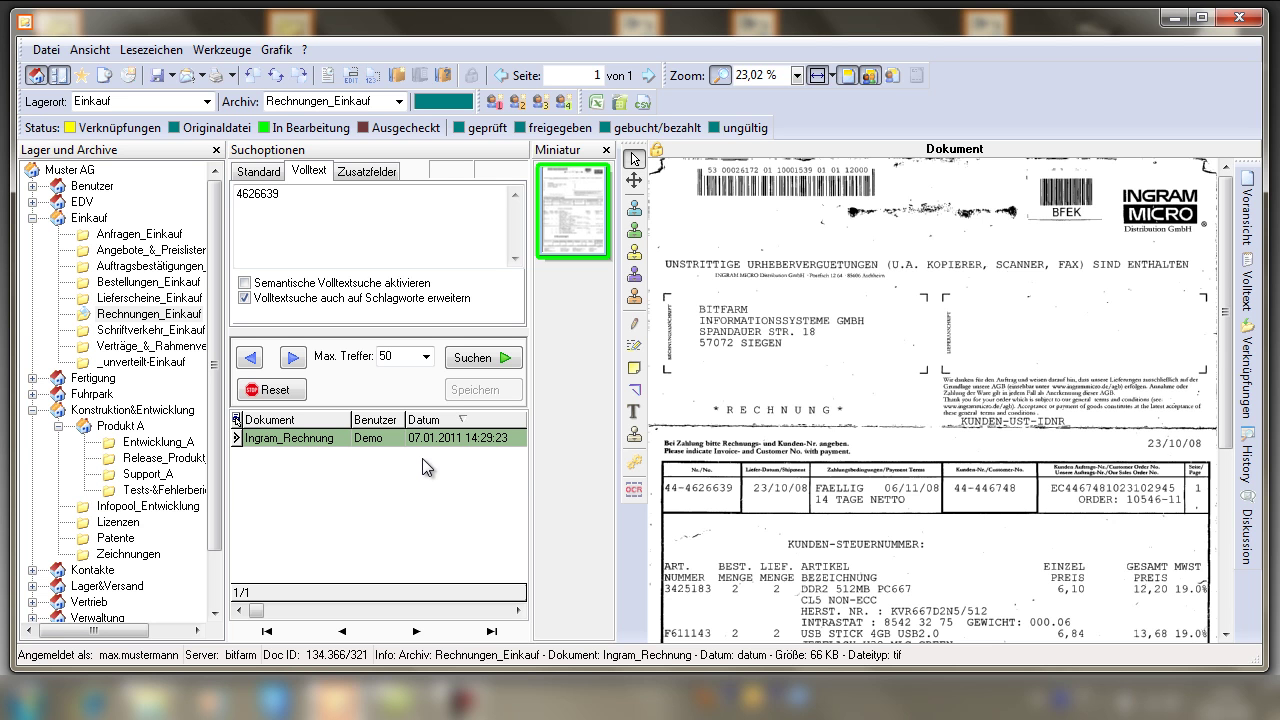
Step: Examine the Nr./No. field of the found Ingram invoice at close range
scroll(716, 500, up, 1)
scroll(716, 500, up, 8)
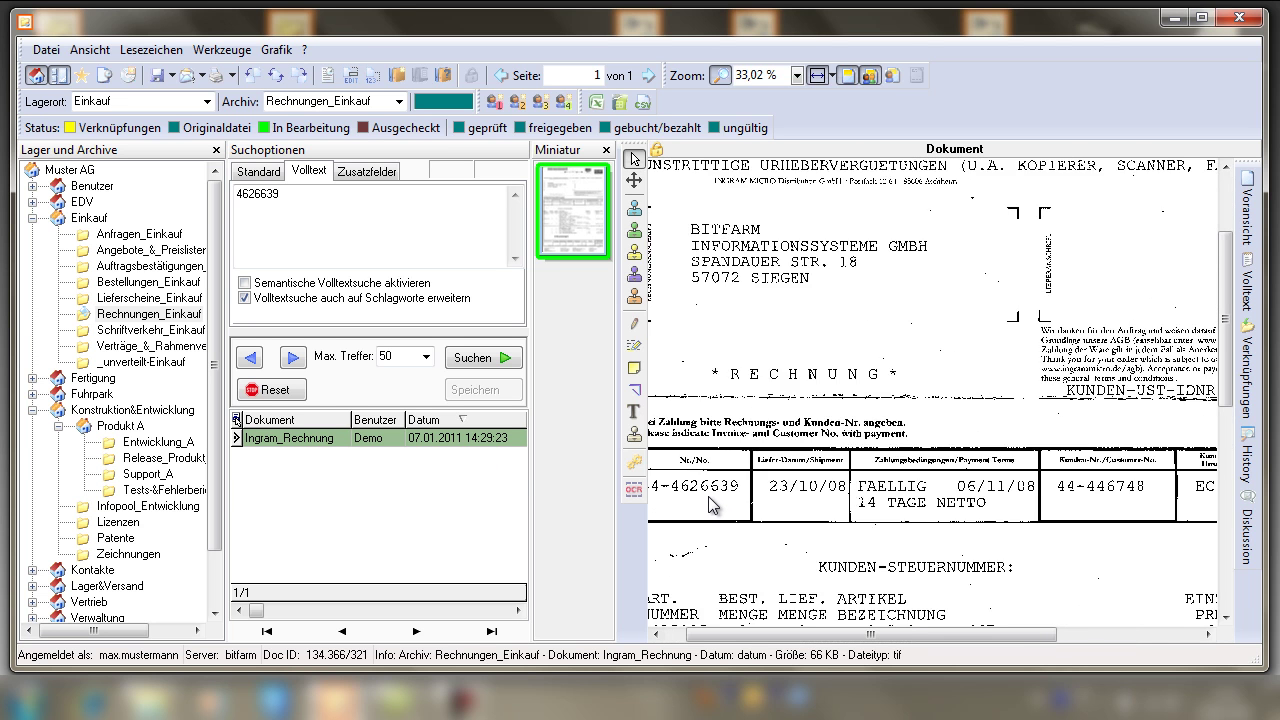
drag(708, 518, 870, 345)
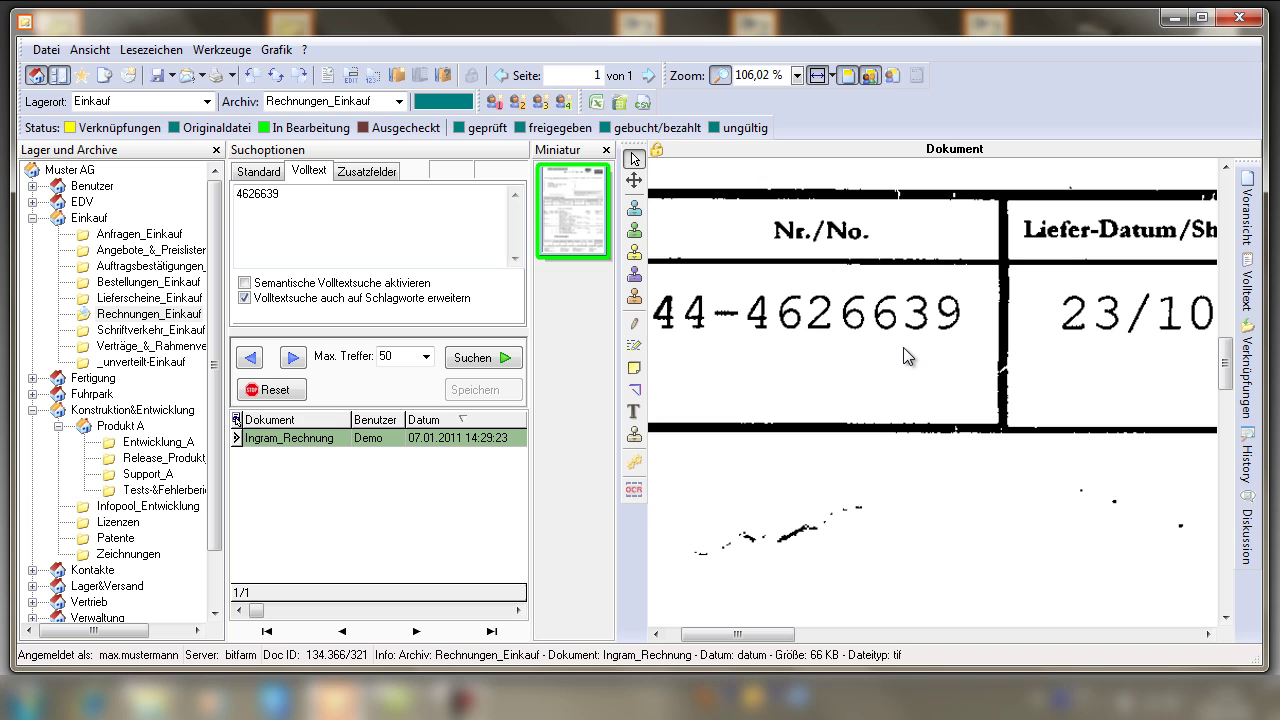
Step: Reset the search and run a full-text search in Rechnungen_Einkauf for "usb"
click(274, 390)
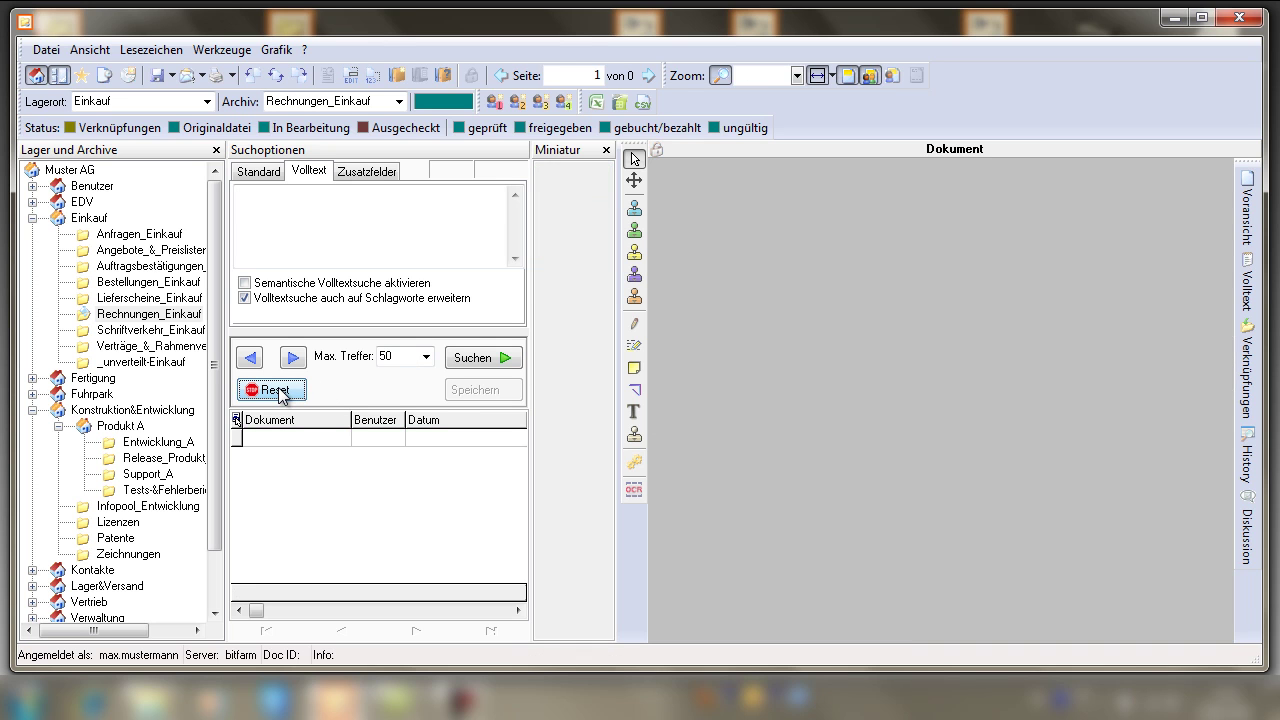
click(273, 201)
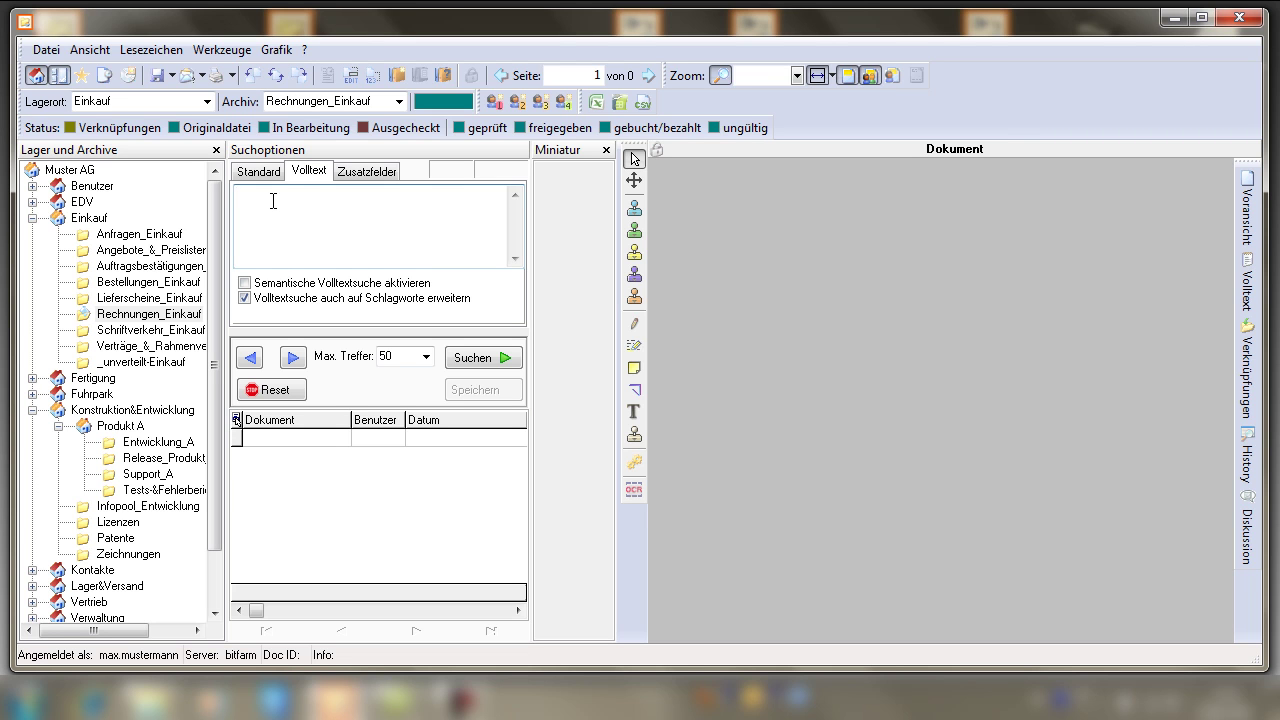
text(usb)
click(472, 358)
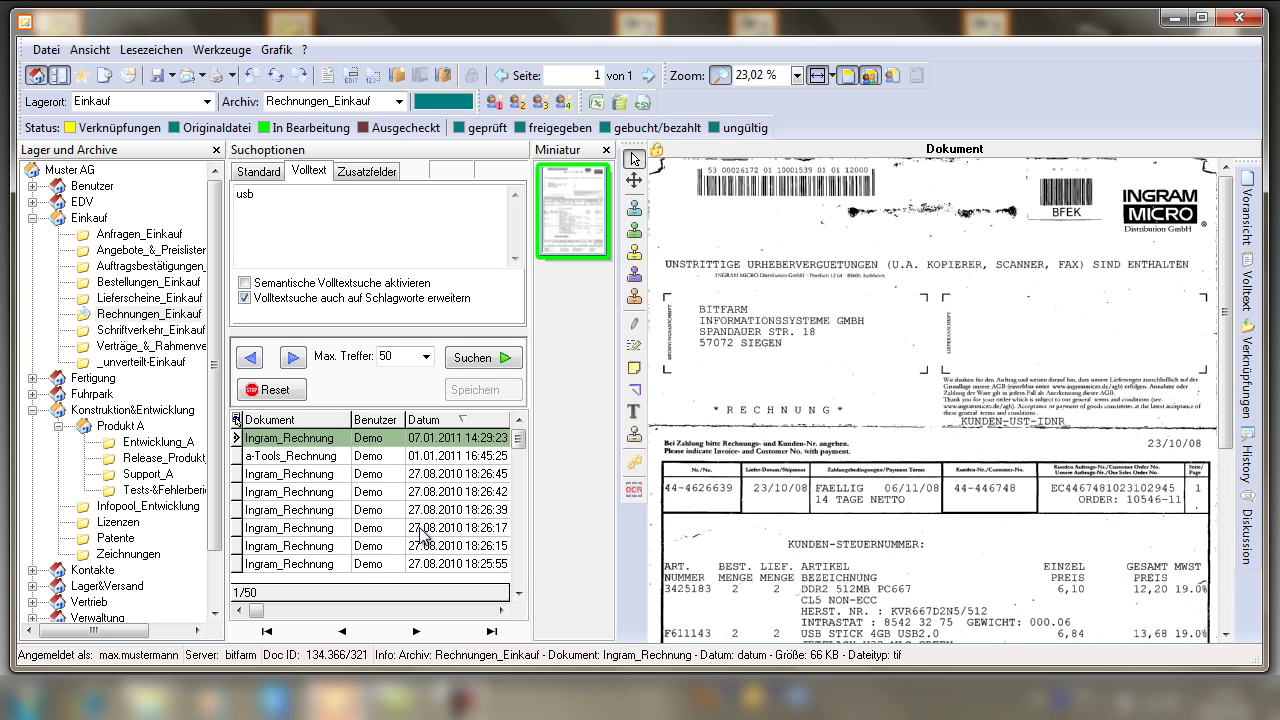
Step: Look through the list of documents found for "usb" and return to its beginning
click(519, 592)
scroll(525, 600, down, 1)
drag(519, 484, 519, 438)
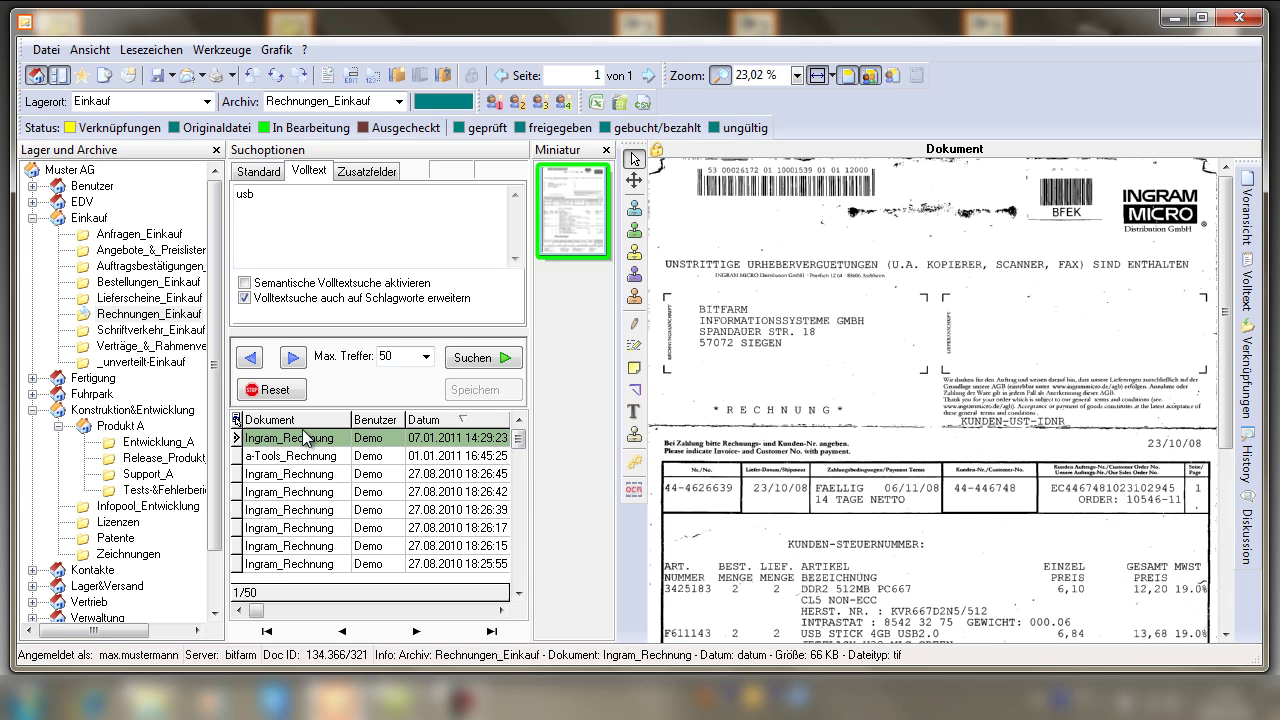